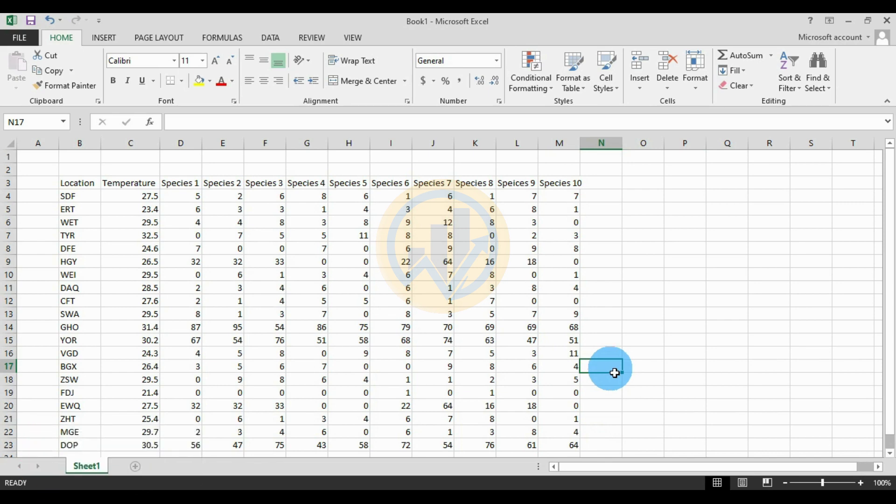
Examine the dataset's Location, Temperature and Species 1 to Species 10 columns.
drag(75, 185, 559, 449)
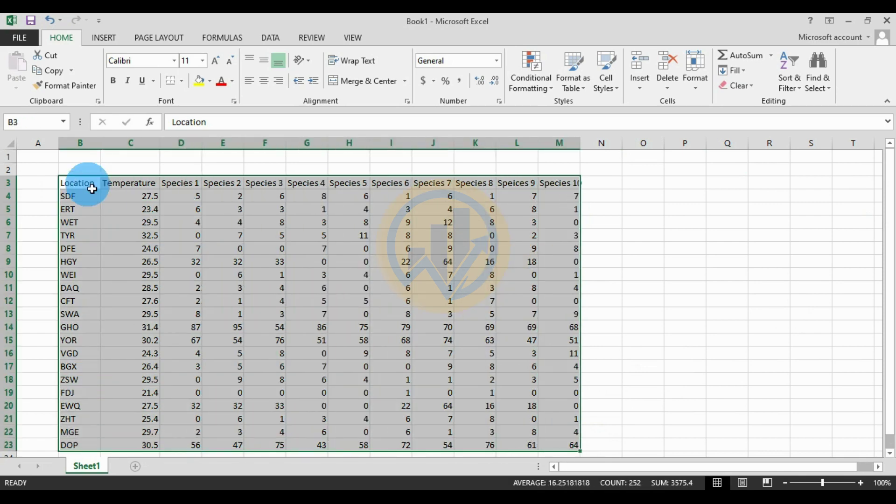
click(76, 185)
drag(74, 195, 76, 446)
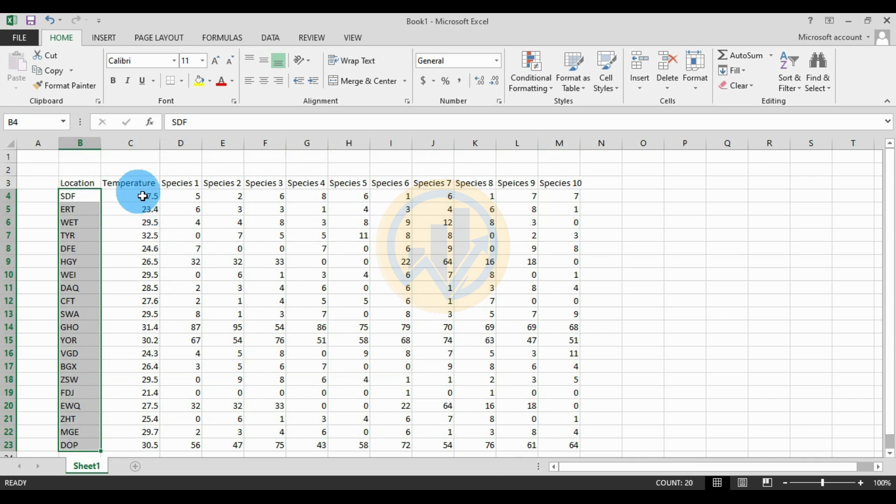
drag(143, 188, 142, 448)
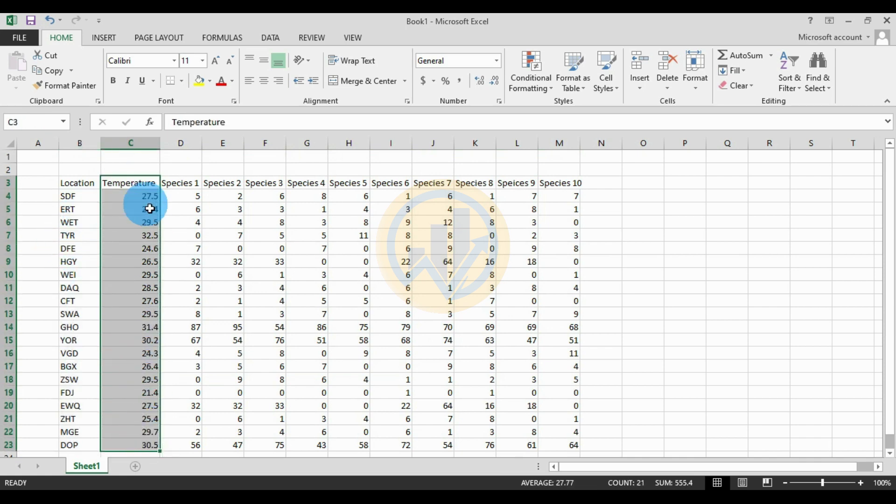
drag(180, 184, 544, 445)
click(643, 353)
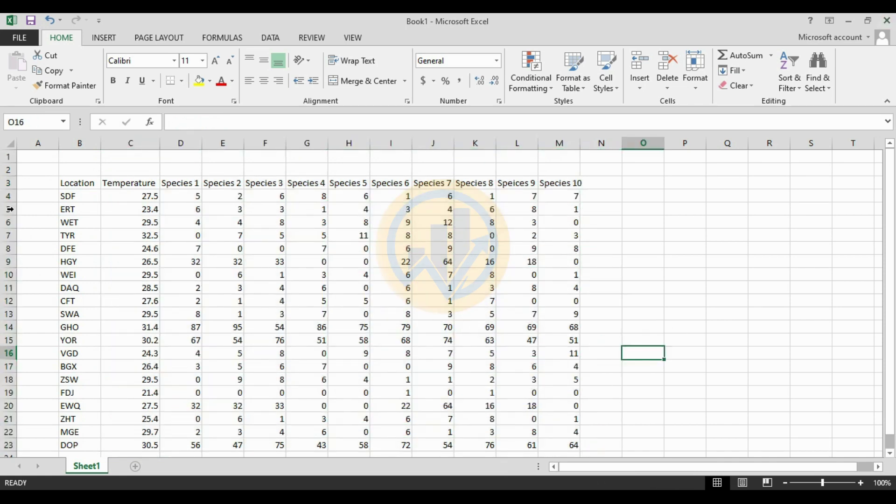
Copy the whole data table with its headers, range B3:M23.
drag(63, 183, 564, 447)
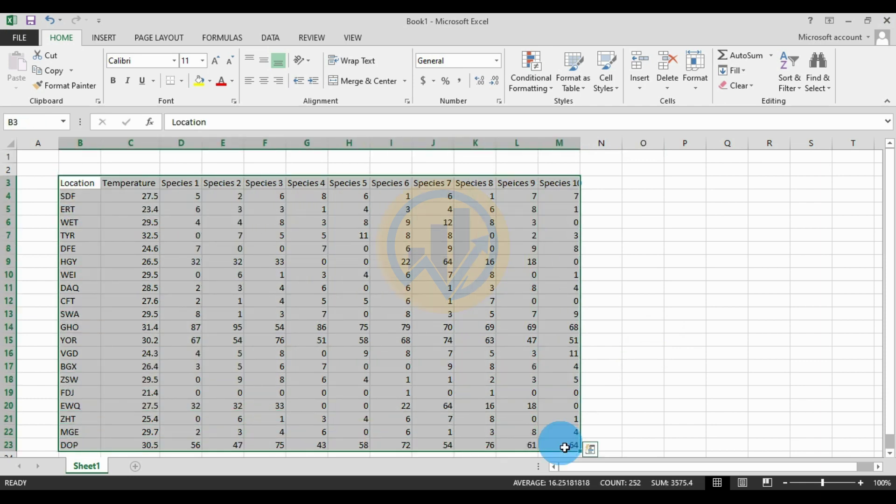
right_click(566, 445)
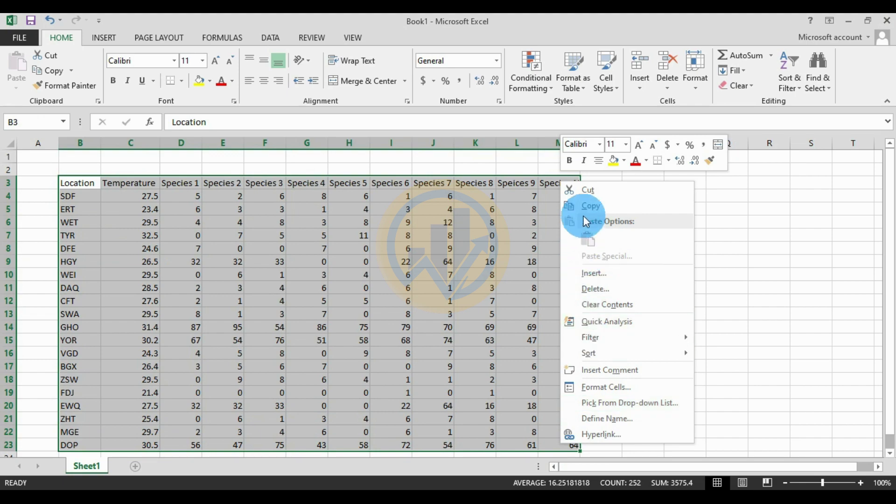
click(596, 210)
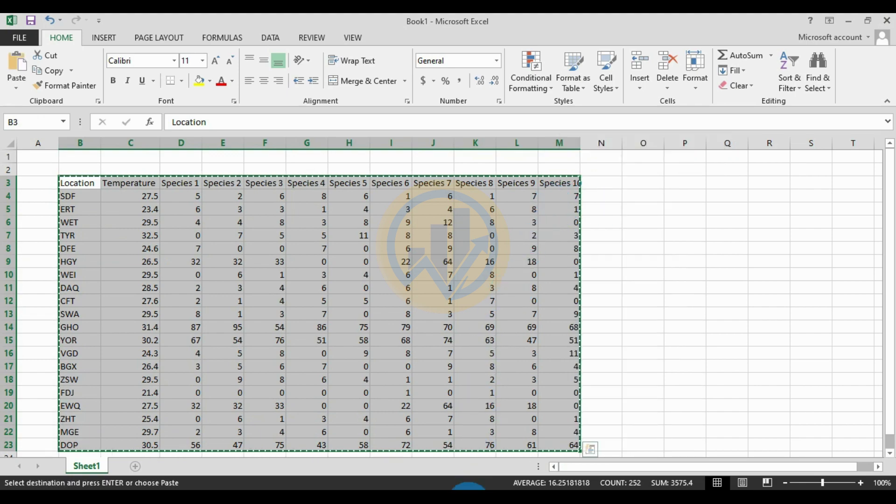
Switch to PAST and show both the column attributes and the row attributes in the empty spreadsheet.
key(alt+Tab)
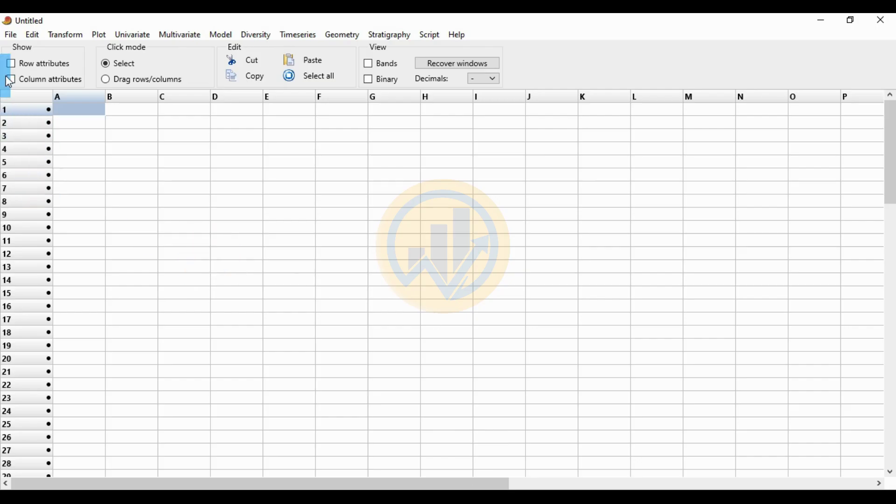
click(11, 79)
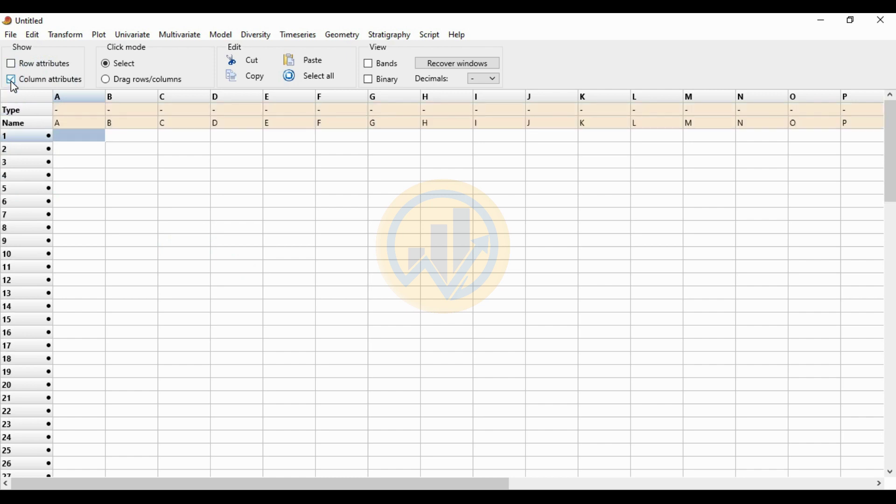
click(11, 64)
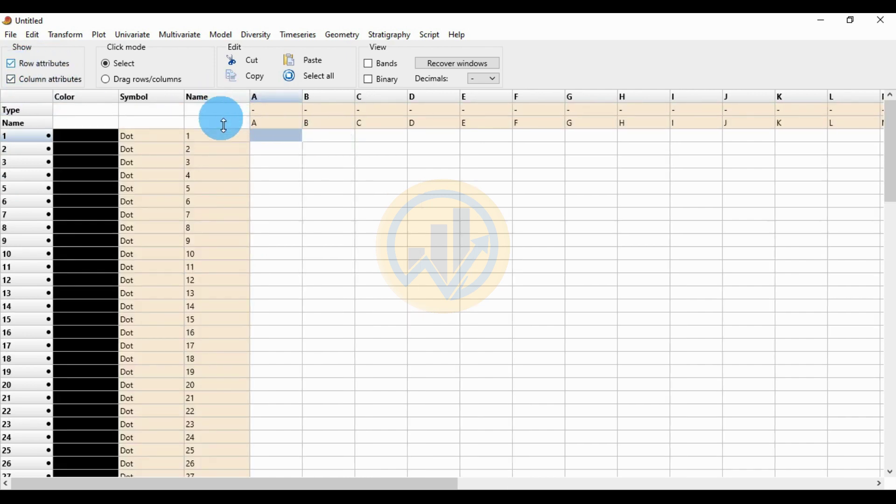
Paste the copied table starting at the cell where the Name row and Name column meet, and hide the row and column attributes.
click(218, 122)
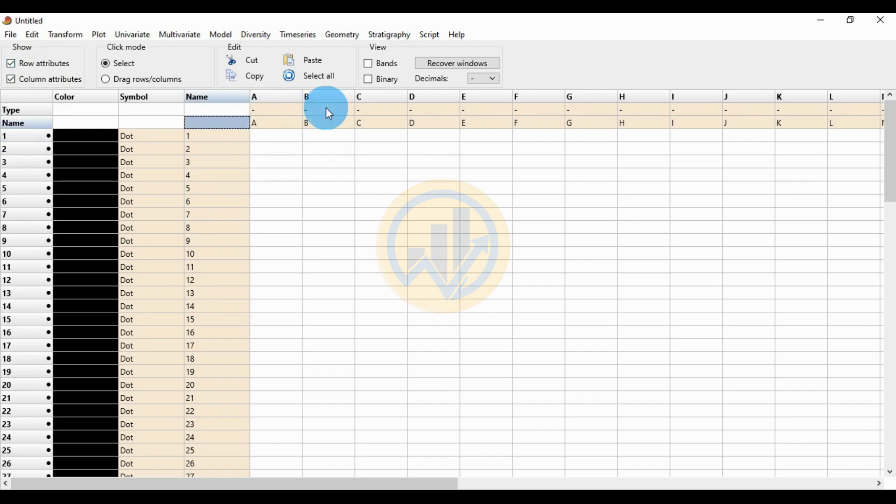
click(324, 63)
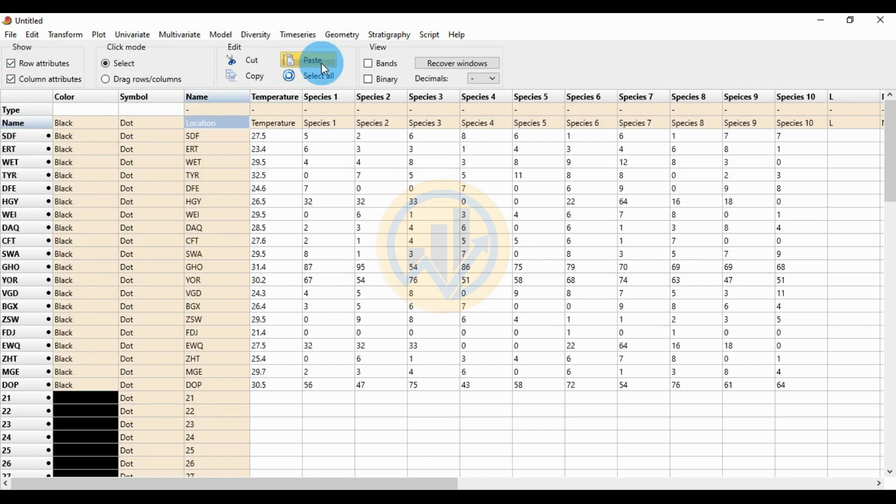
click(10, 80)
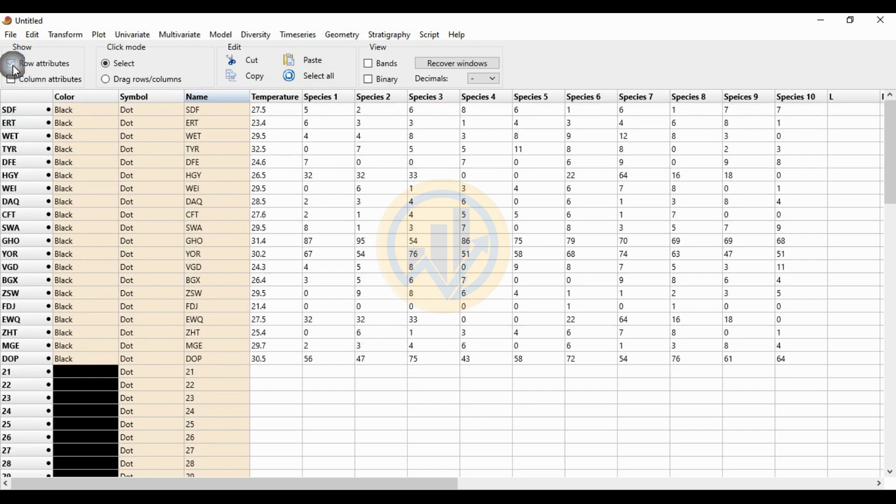
click(13, 65)
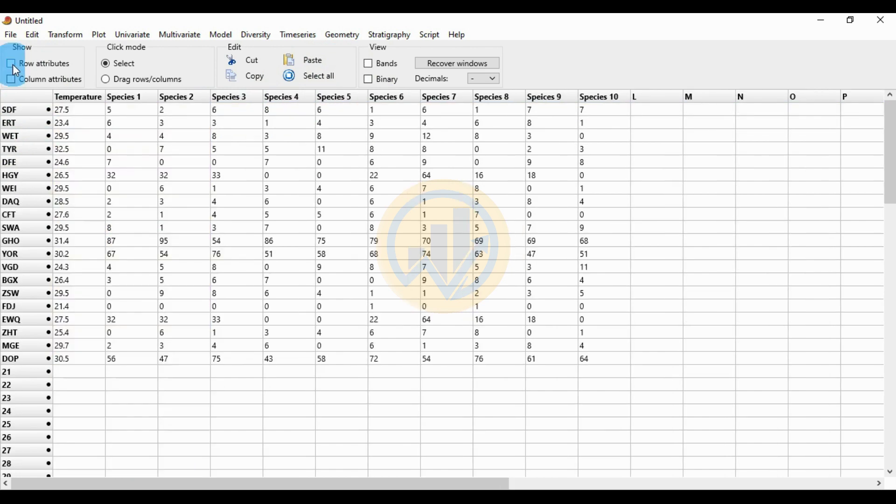
Run a CABFAC factor analysis on the entire sheet with the first column as environmental data, and maximize the results window.
click(327, 78)
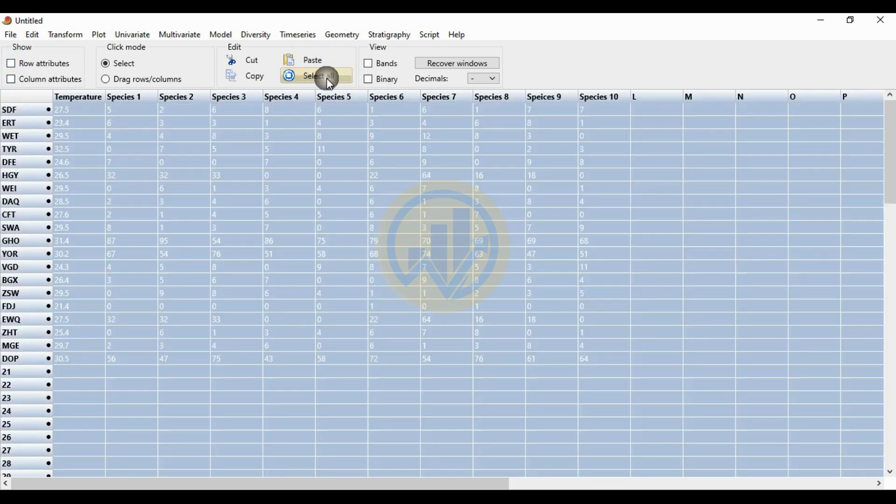
click(189, 37)
mouse_move(181, 51)
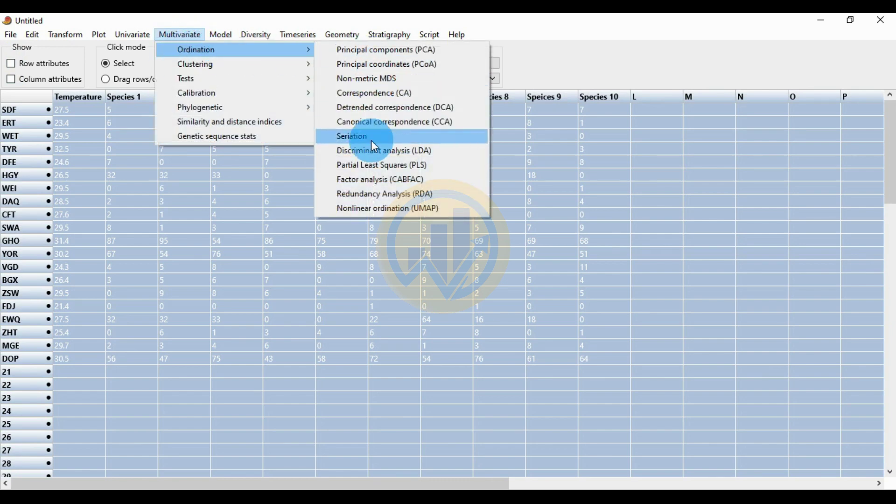
click(413, 183)
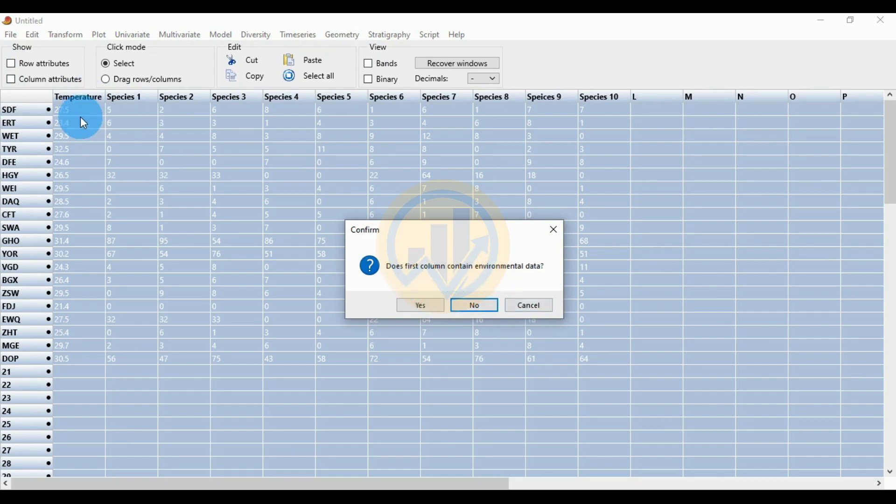
click(419, 308)
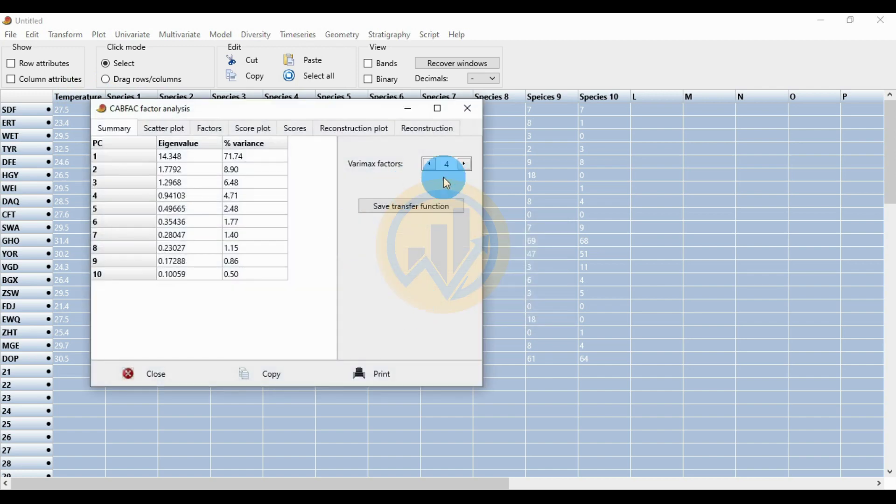
drag(224, 109, 314, 116)
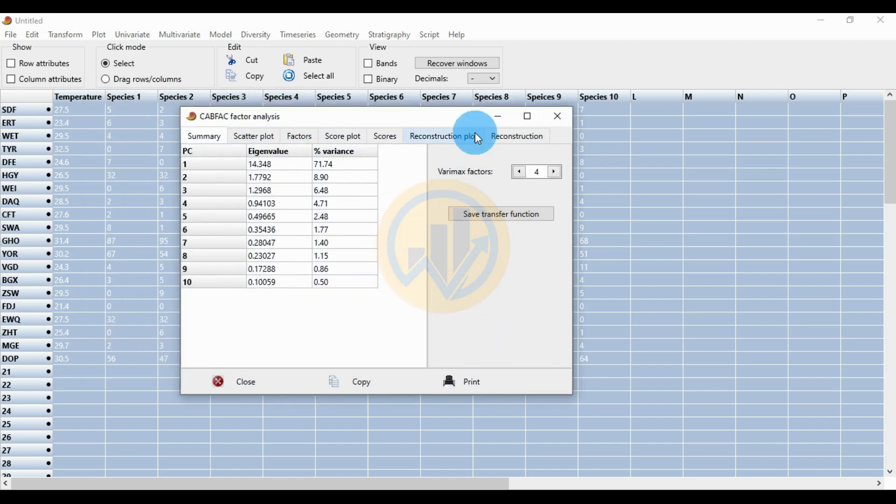
click(529, 116)
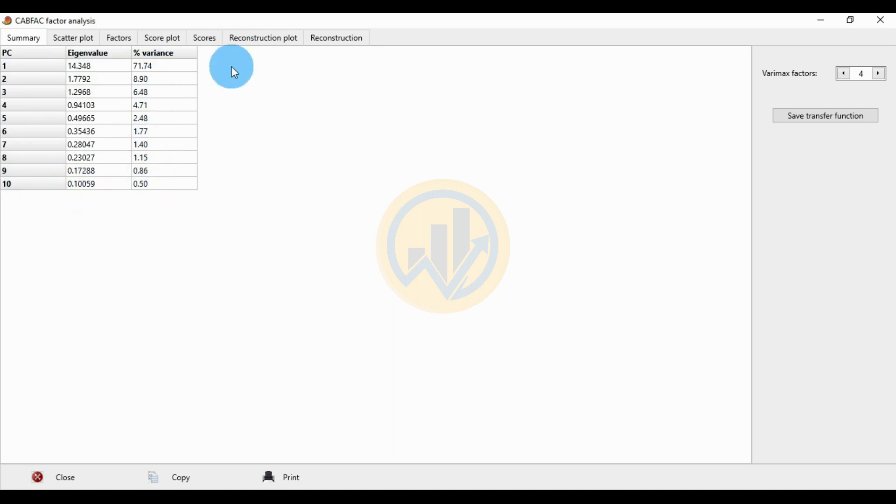
View the factor scatter plot with Fac 2, Fac 3 and Fac 4 on the X axis in turn, and set it back to Fac 1.
click(77, 40)
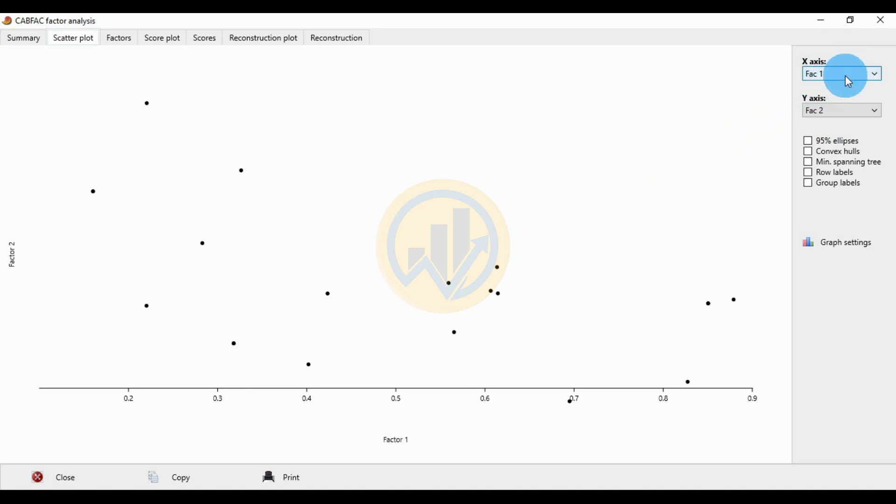
click(862, 76)
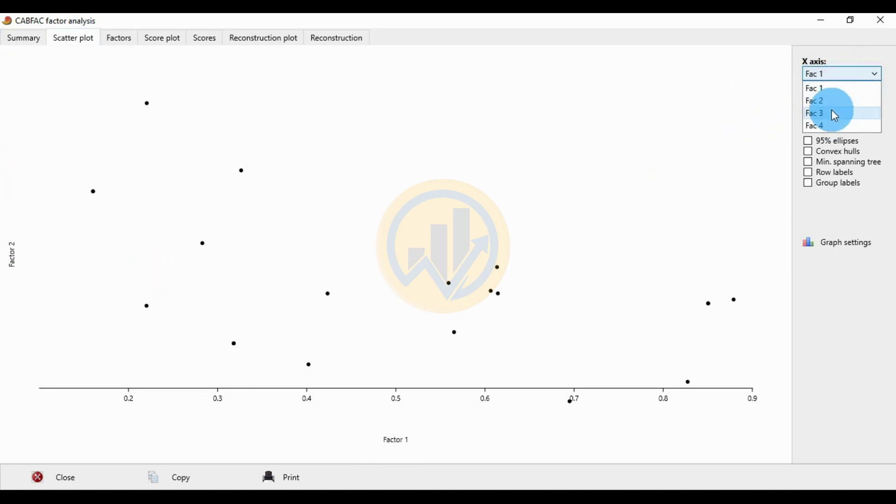
click(834, 101)
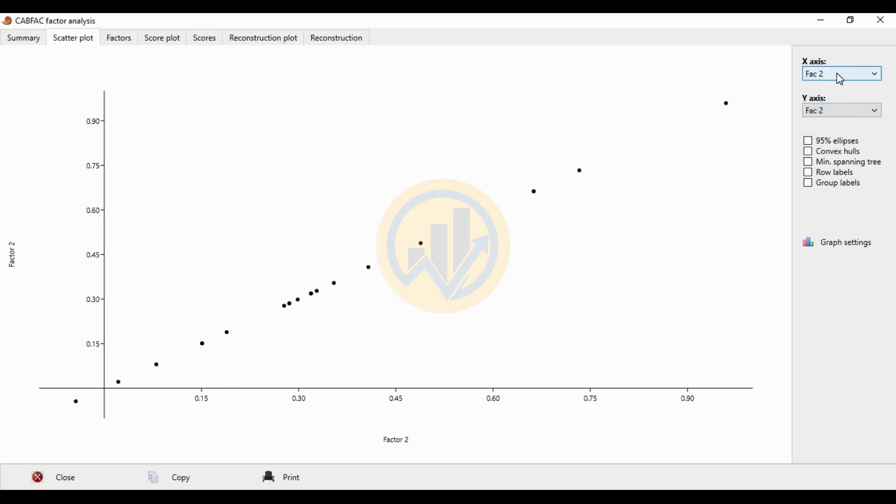
click(840, 78)
click(822, 112)
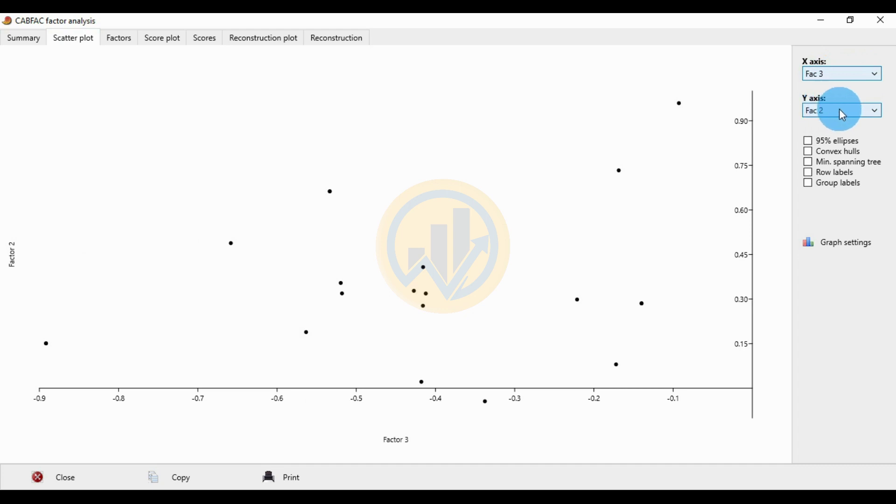
click(856, 75)
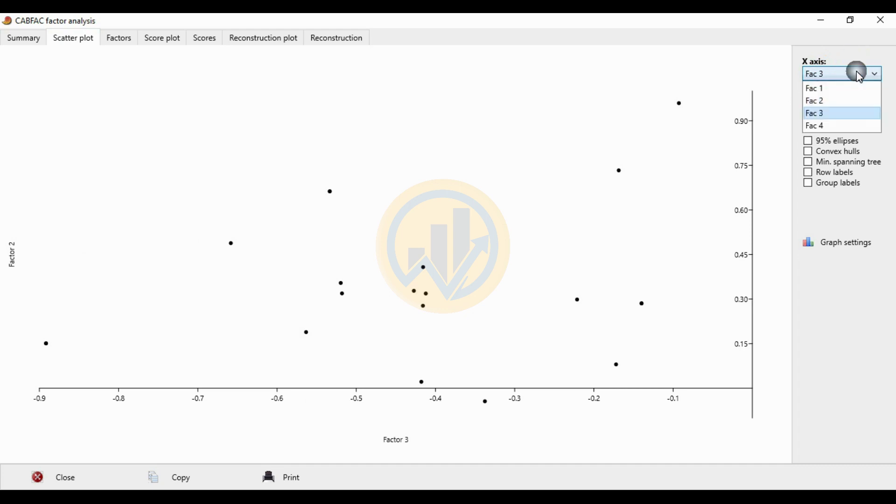
click(824, 127)
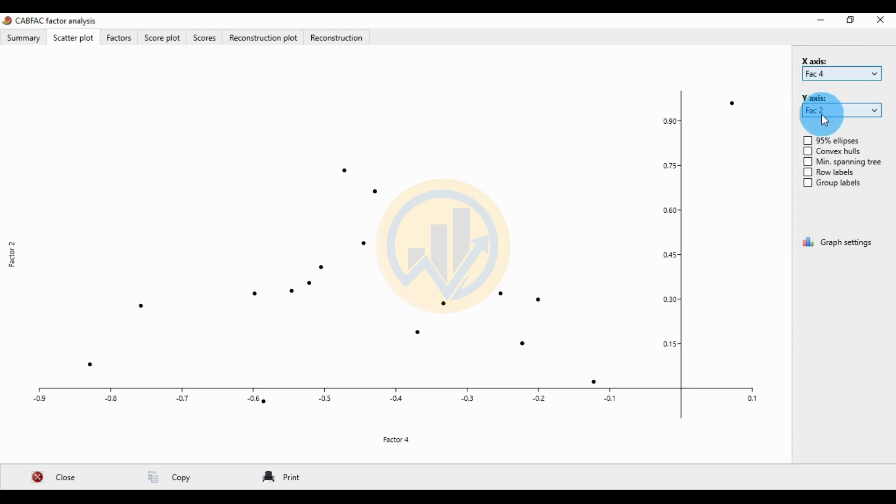
click(836, 75)
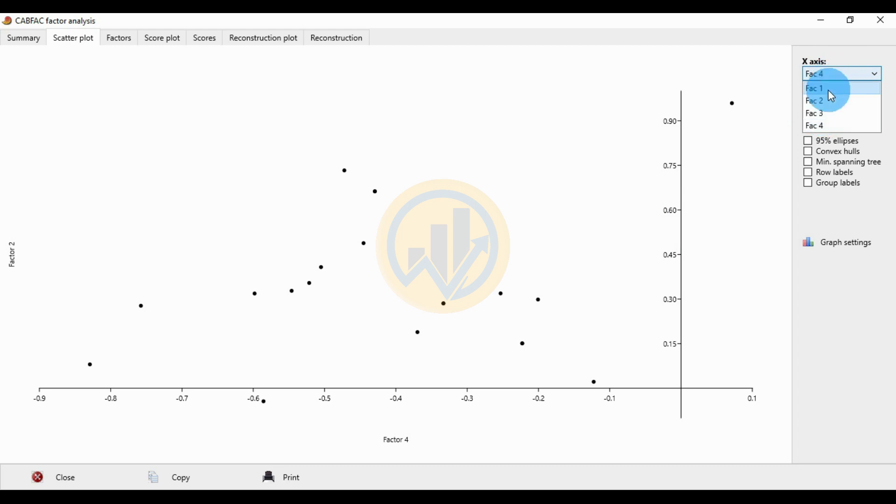
click(828, 90)
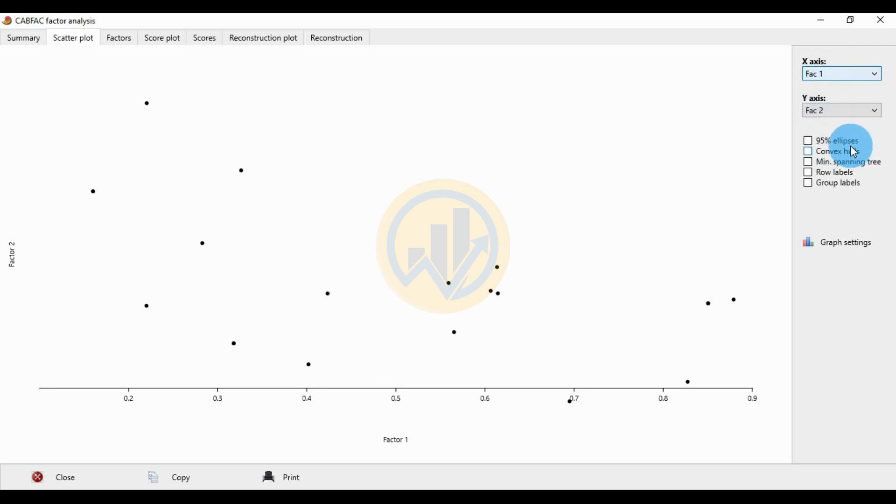
Preview the 95% ellipses, convex hulls and minimum spanning tree on the scatter plot one at a time, turning each off again.
click(813, 142)
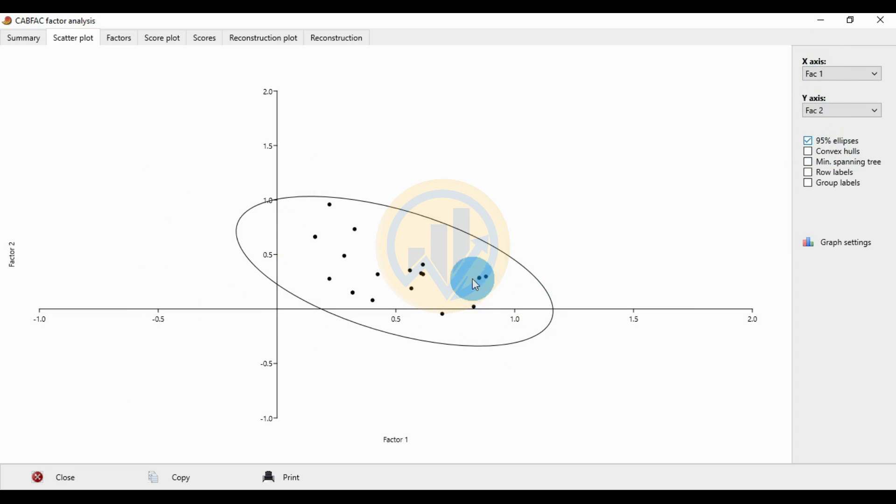
click(811, 142)
click(812, 152)
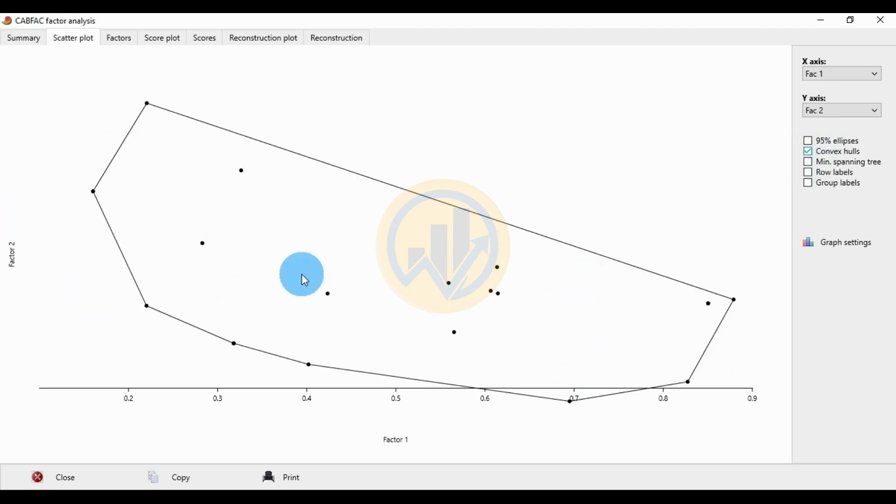
click(811, 153)
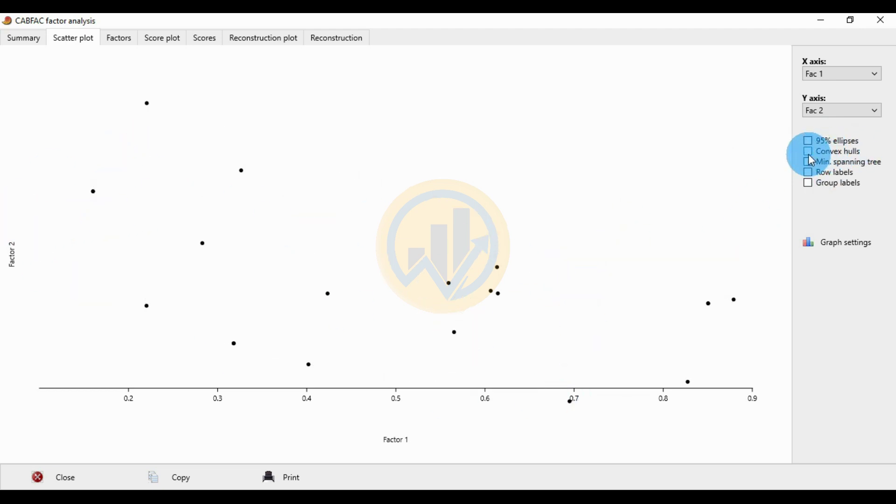
click(812, 163)
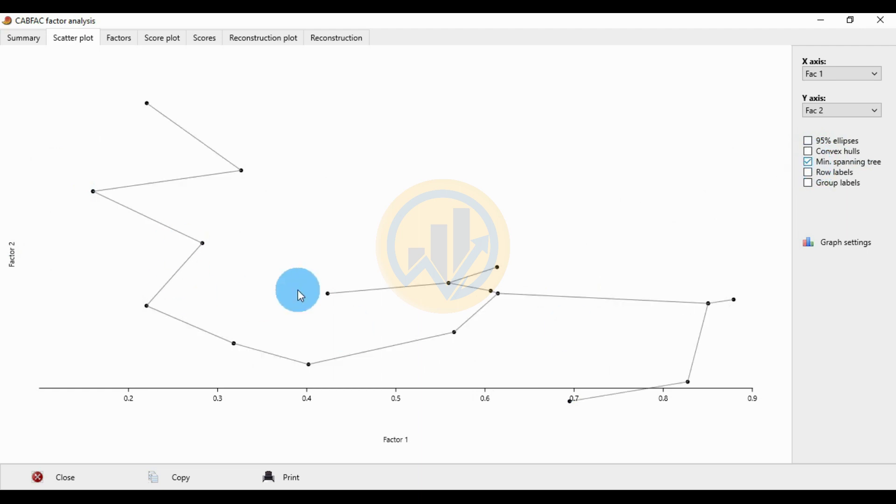
click(811, 163)
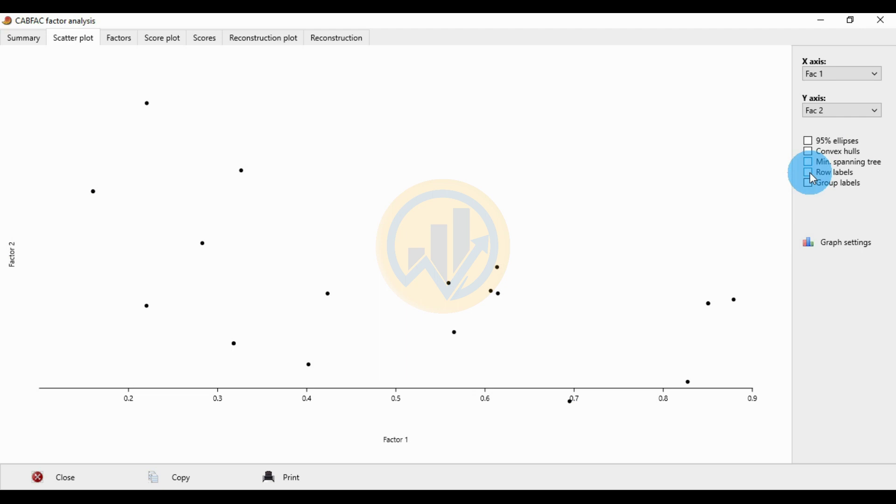
Show row labels and group labels on the Factor 1 versus Factor 2 scatter plot.
click(811, 174)
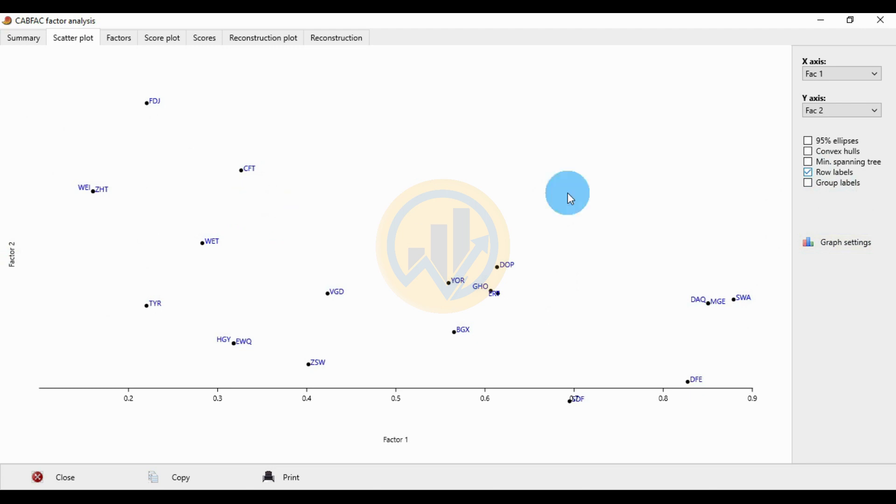
click(809, 184)
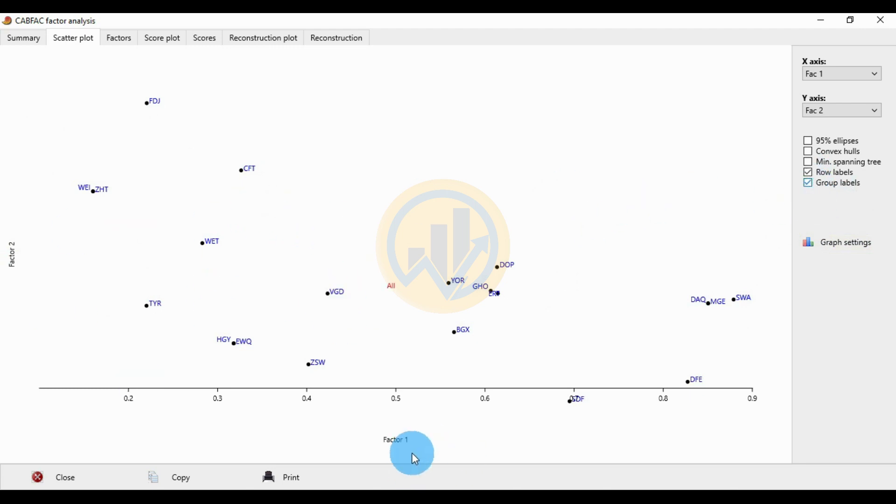
Check the factor loadings table, and turn on the 95% ellipses on the Factor 1 versus Factor 2 scatter plot.
click(129, 42)
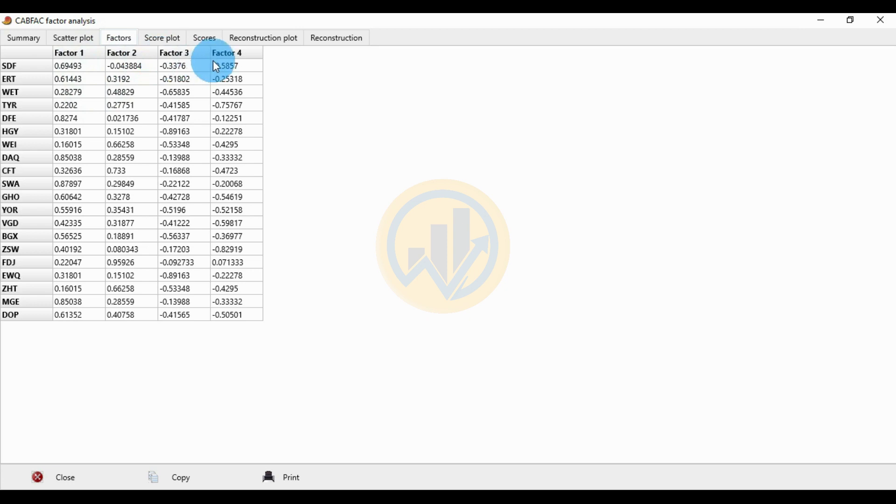
click(74, 38)
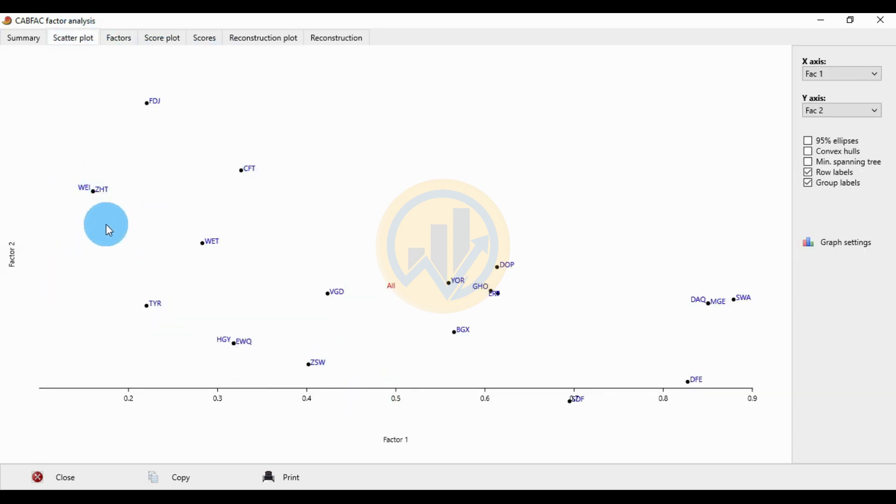
click(810, 142)
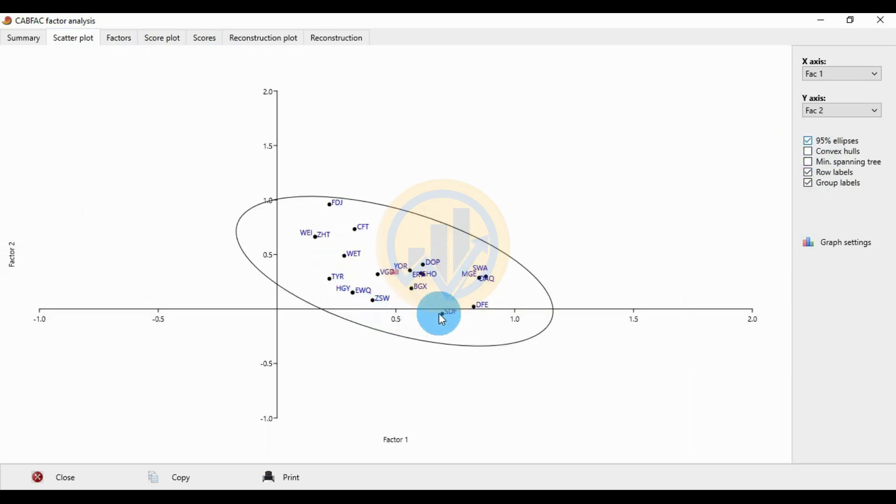
Compare the Factor 1 and Factor 2 loadings of samples such as SDF and DFE with their points on the scatter plot.
click(118, 38)
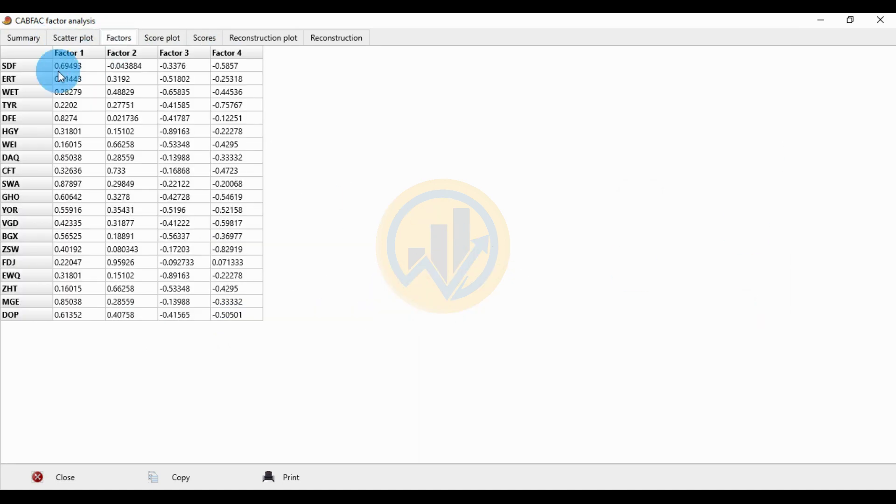
drag(69, 66, 70, 92)
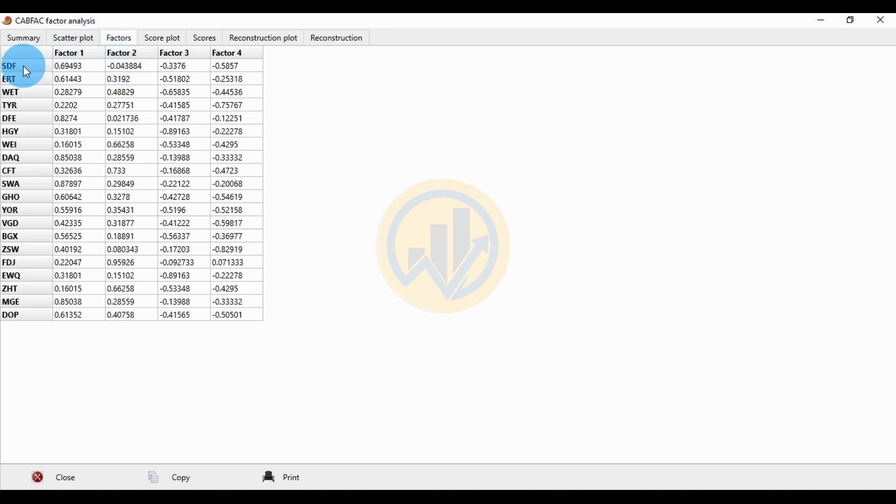
click(72, 38)
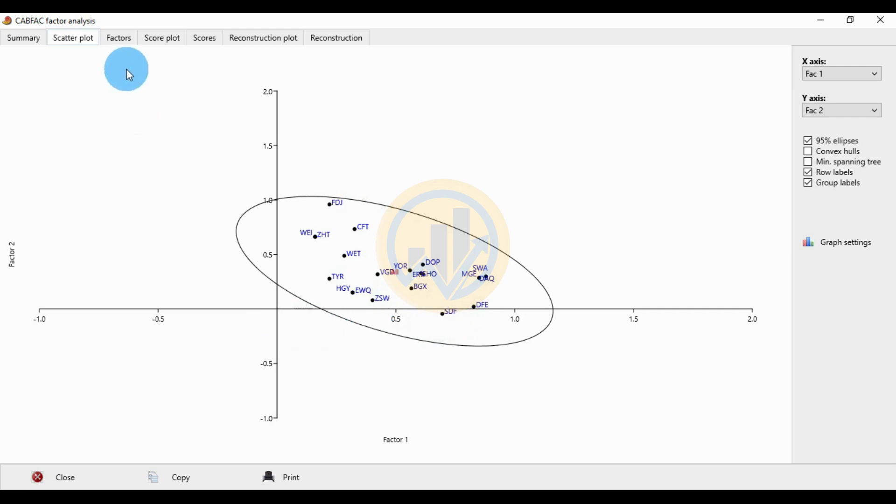
click(119, 39)
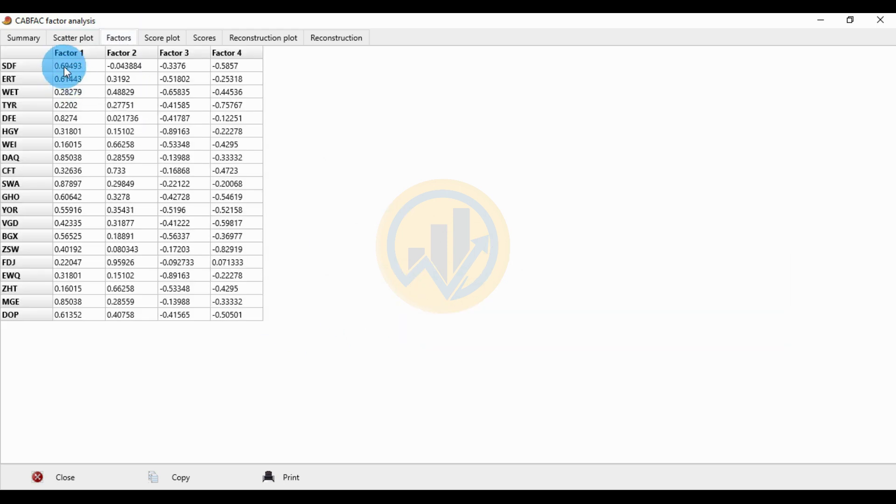
click(73, 38)
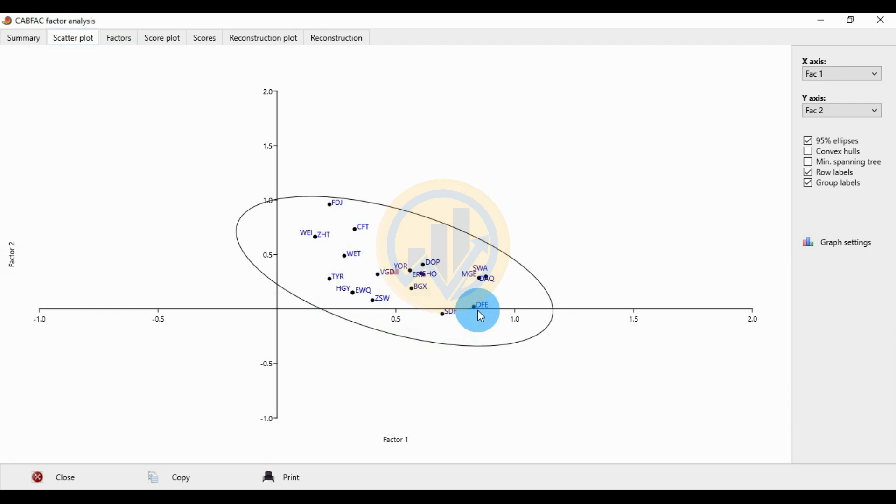
click(125, 40)
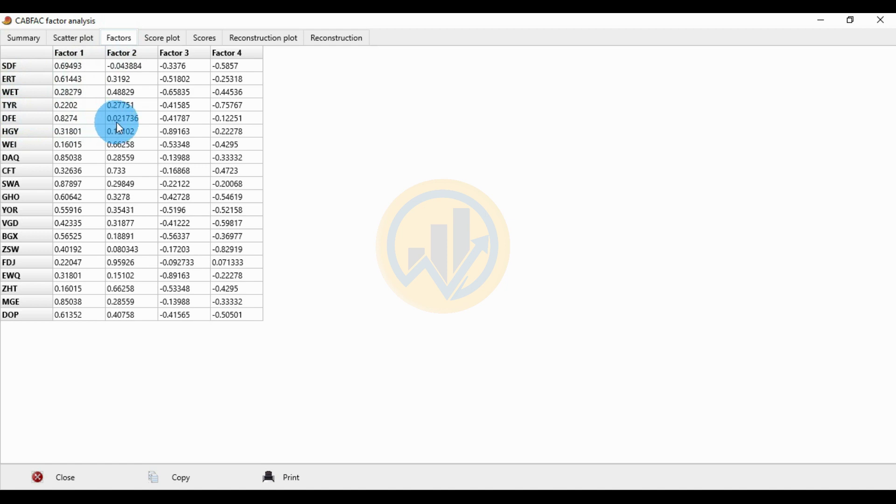
click(59, 33)
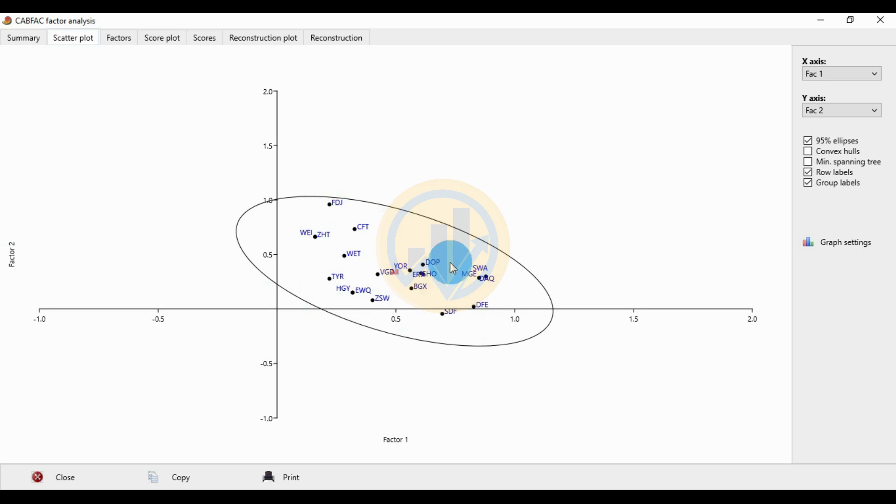
View the species score plot for Fac 1, and display Fac 2, Fac 3 and Fac 4 as the component in turn.
click(167, 39)
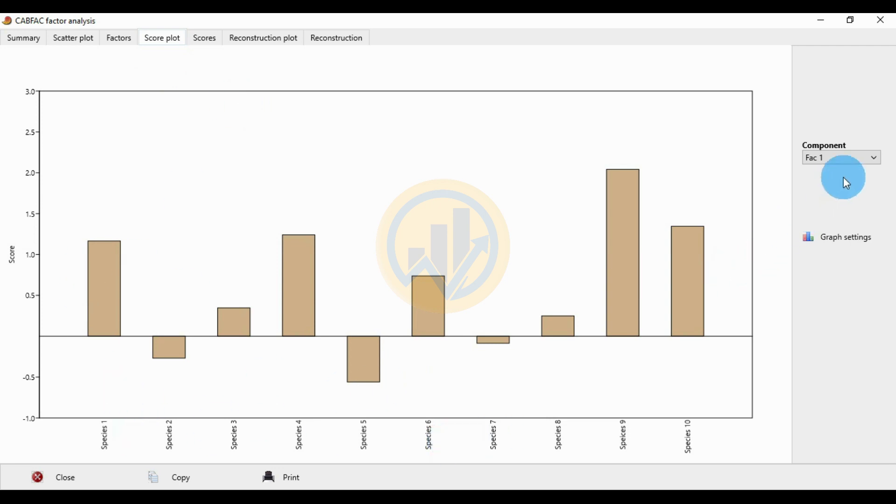
click(863, 161)
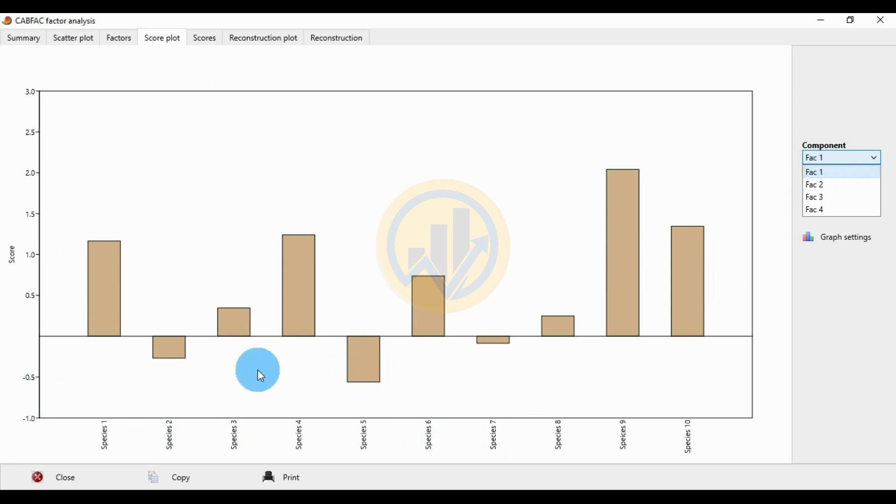
click(820, 185)
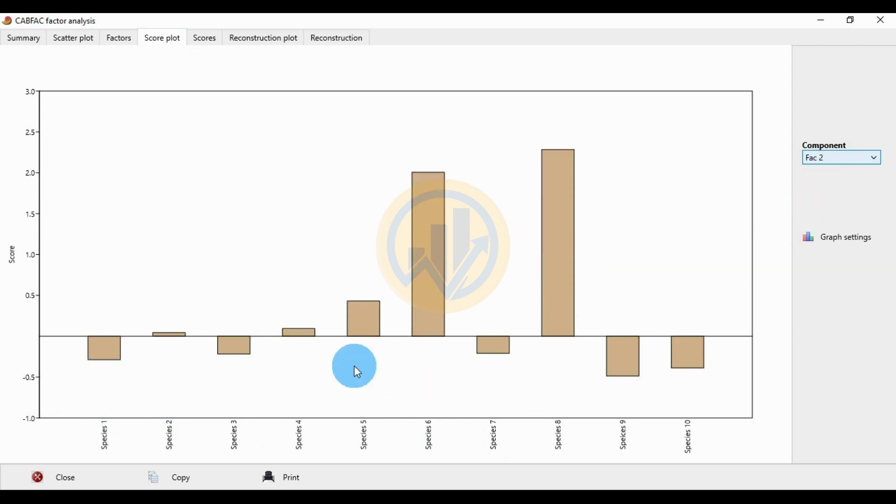
click(838, 162)
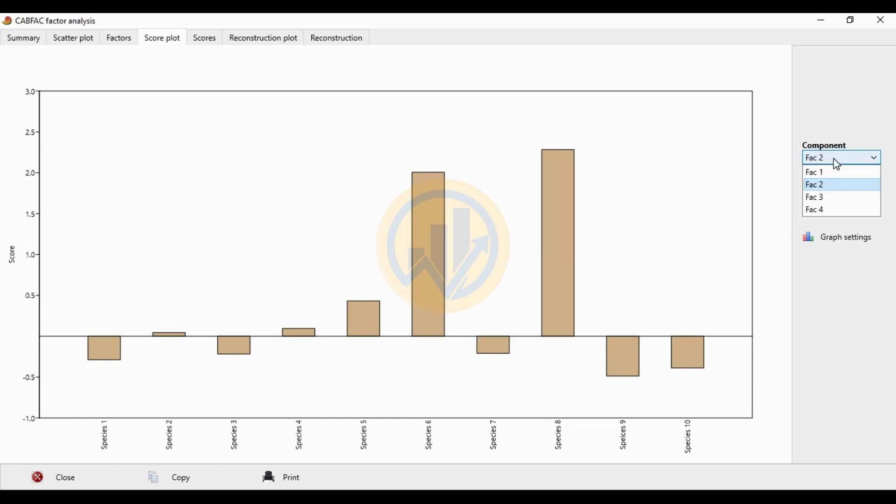
click(821, 196)
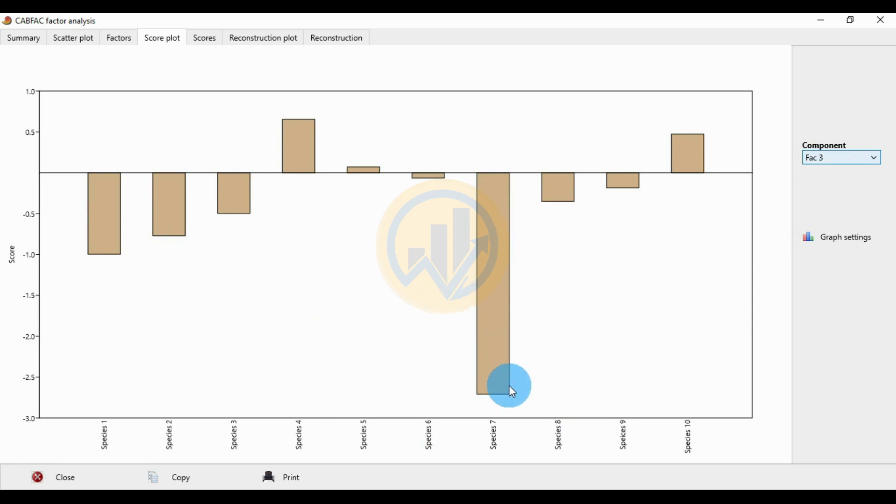
click(826, 159)
click(817, 213)
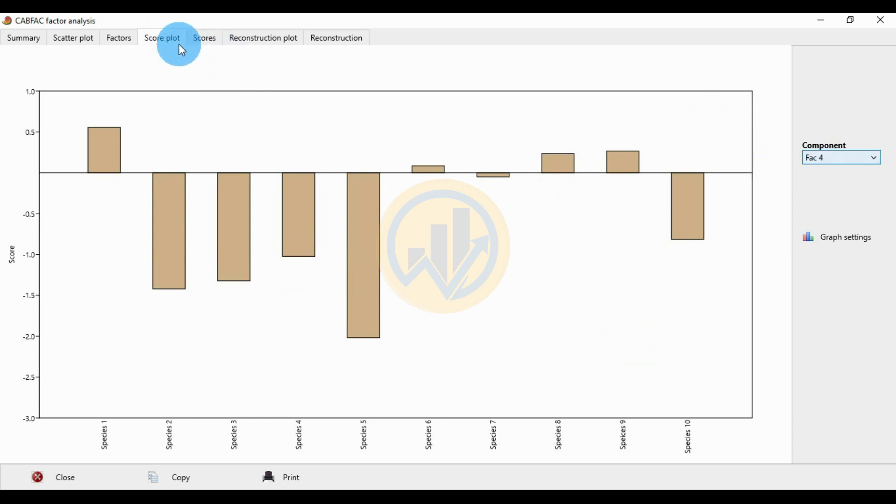
Compare the species scores table with the score plot for Fac 4.
click(210, 43)
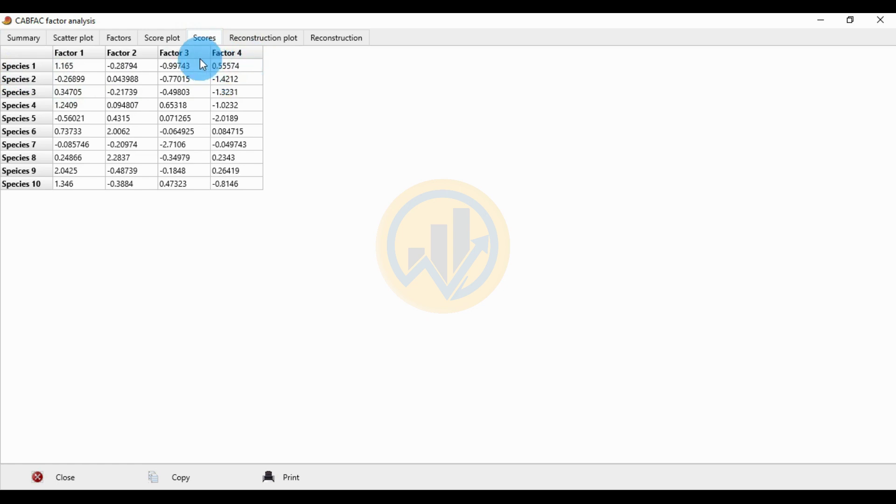
click(169, 38)
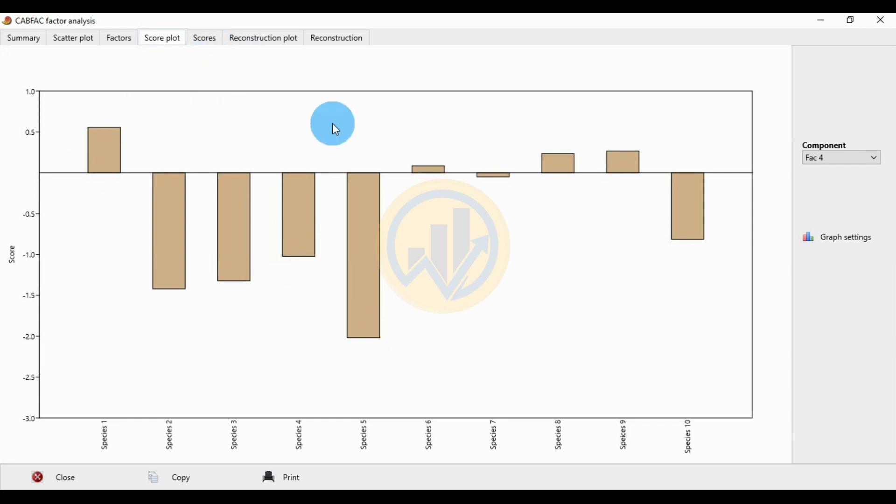
click(204, 39)
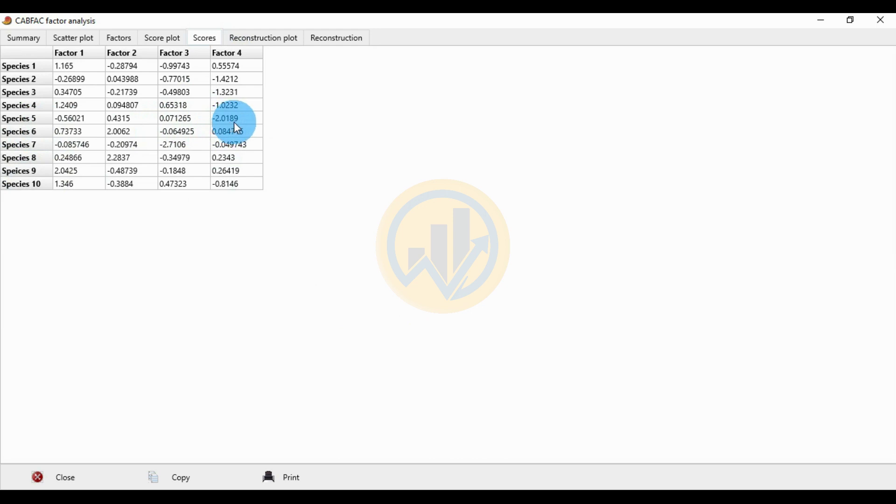
View the reconstruction plot with leave-one-out, 10-fold, 5-fold and 2-fold cross validation in turn, and set it back to None.
click(262, 41)
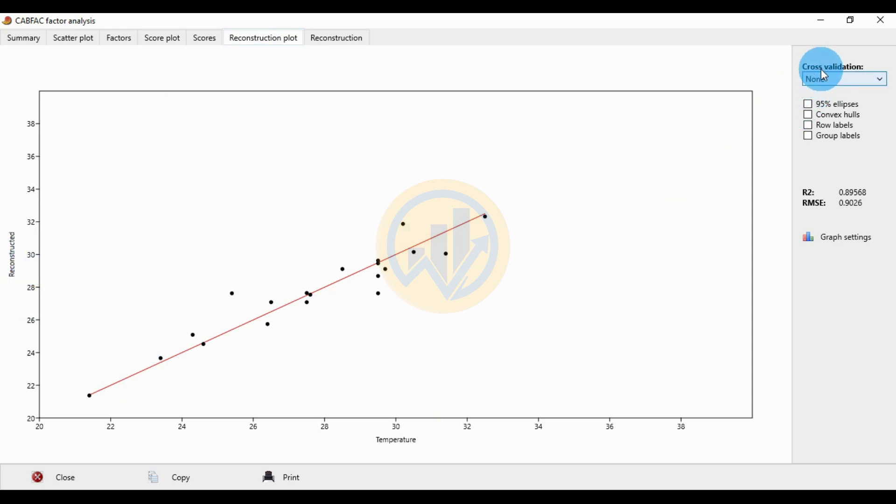
click(877, 80)
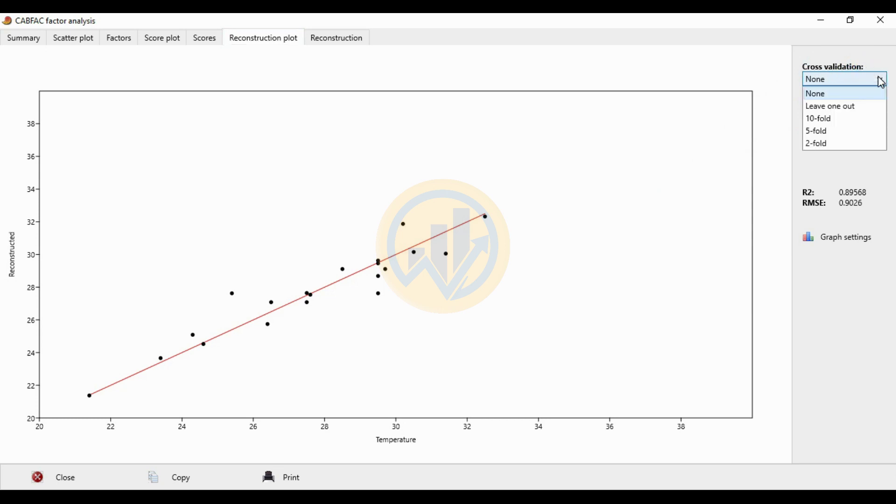
click(843, 114)
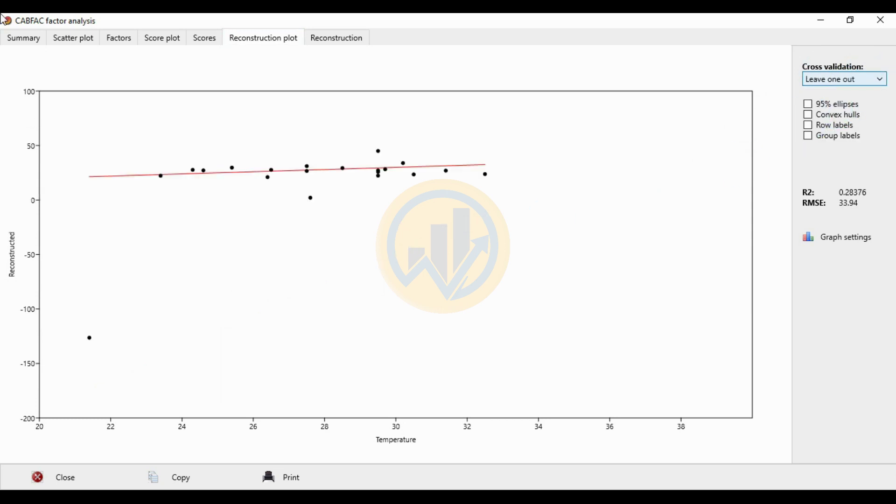
click(850, 85)
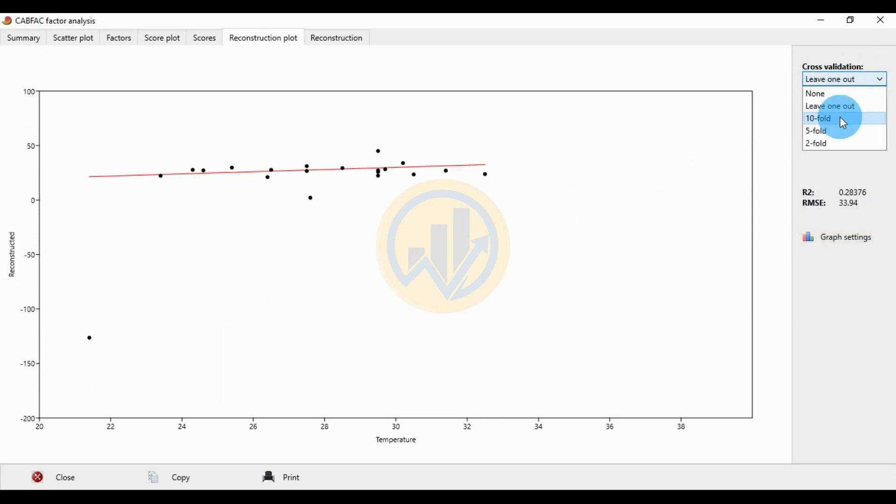
click(840, 118)
click(809, 77)
click(821, 131)
click(831, 78)
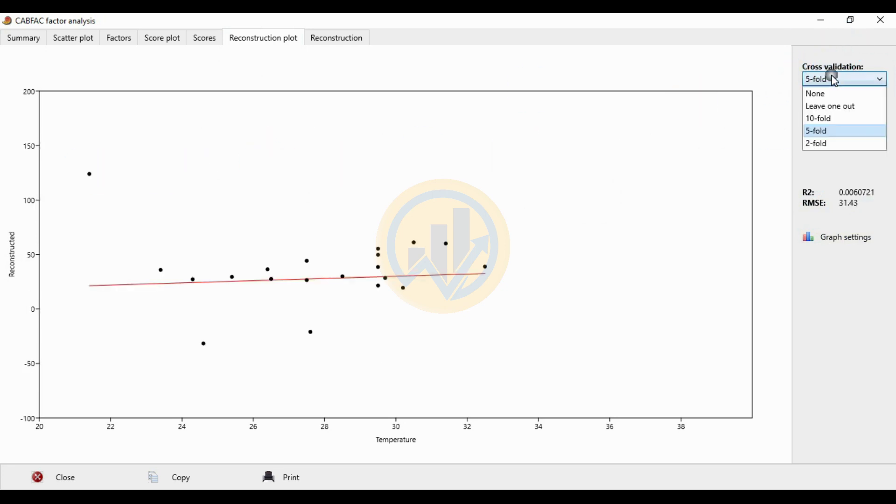
click(841, 147)
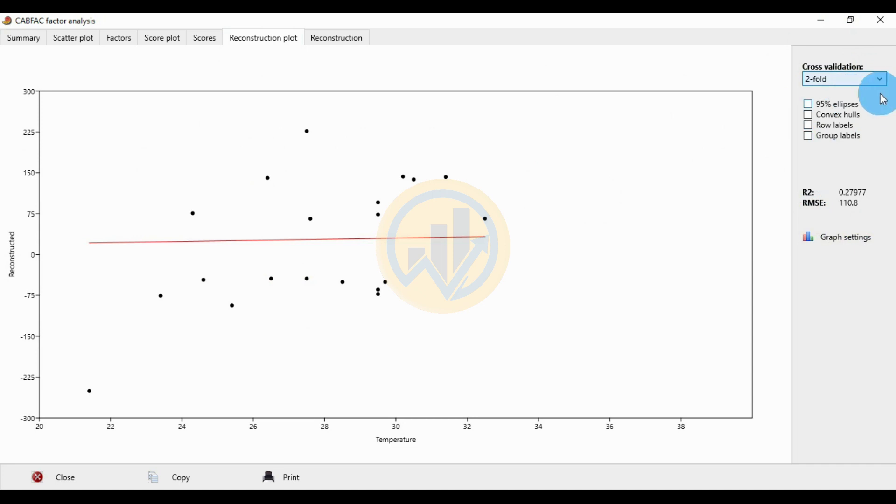
click(868, 80)
click(827, 93)
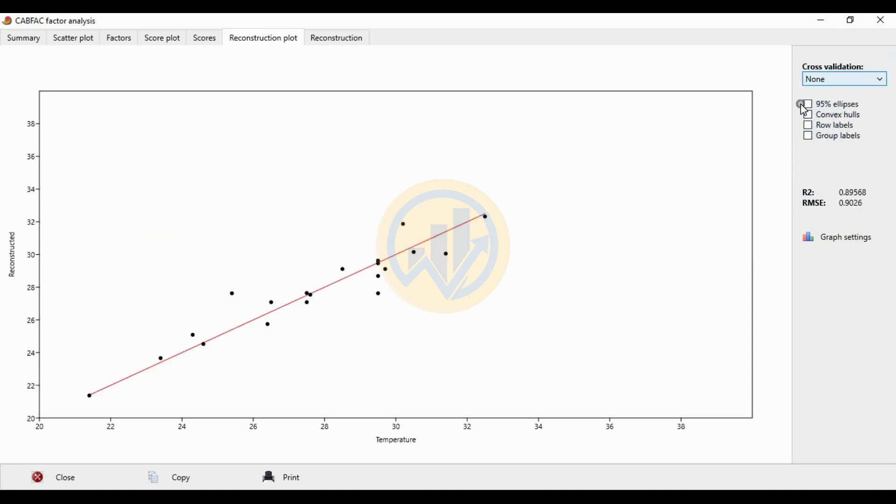
Preview the 95% ellipses and convex hulls on the reconstruction plot one at a time, turning each off again.
click(816, 108)
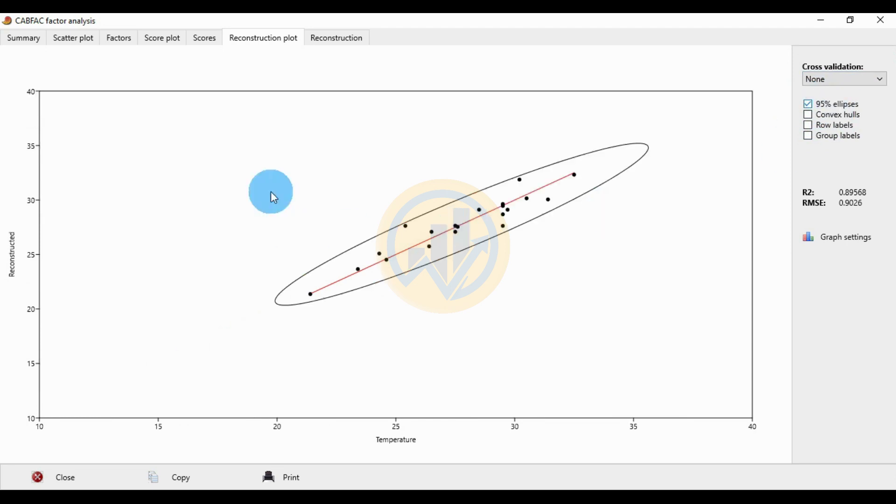
click(808, 105)
click(809, 116)
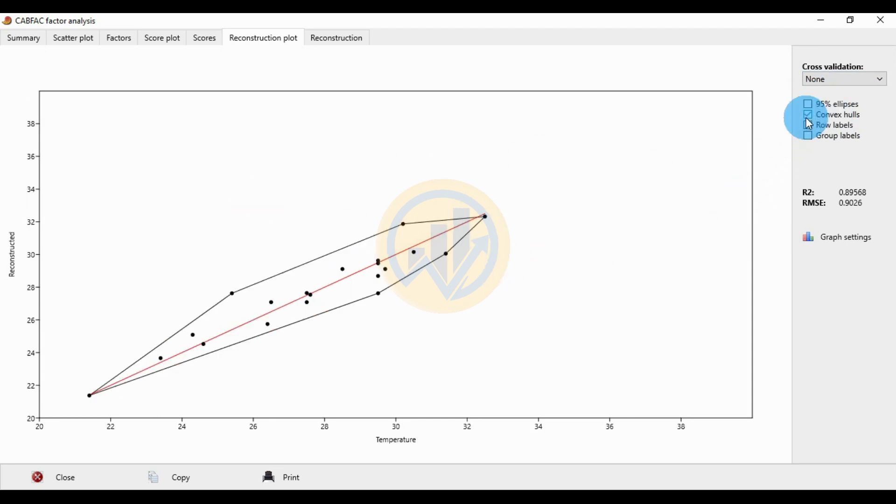
click(810, 117)
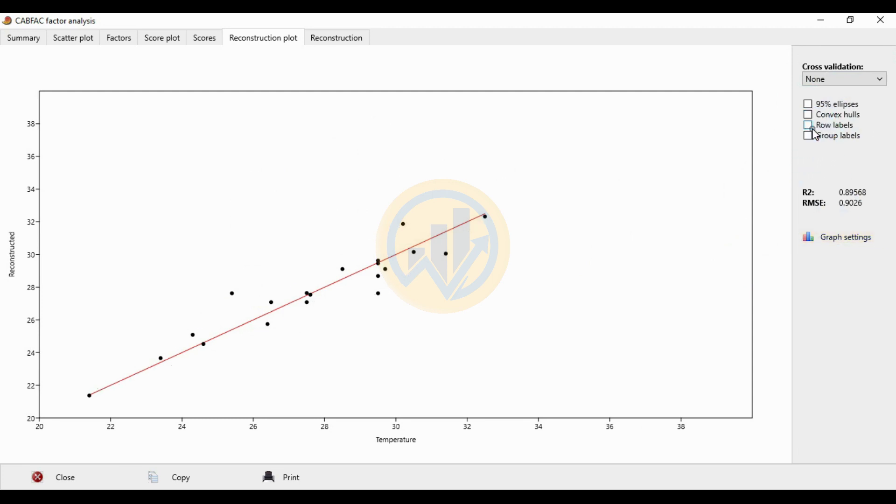
Show row labels and group labels on the reconstruction plot, and check the table of reconstructed temperatures and residuals.
click(812, 127)
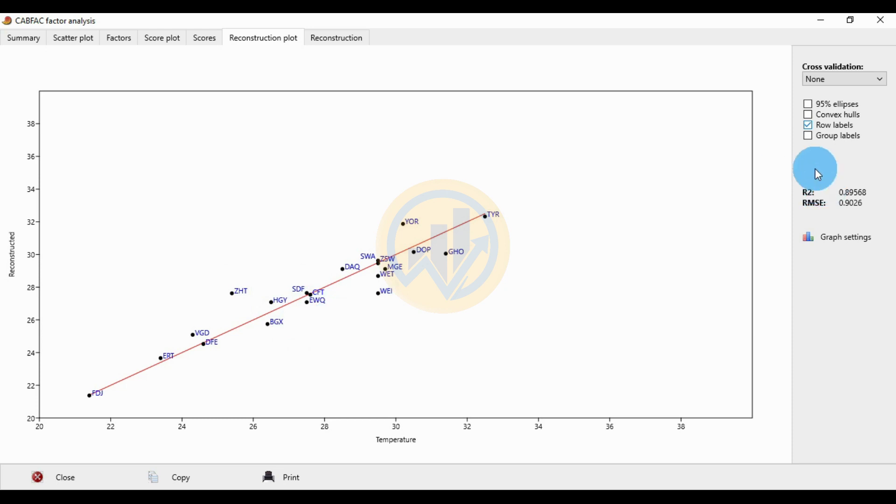
click(812, 136)
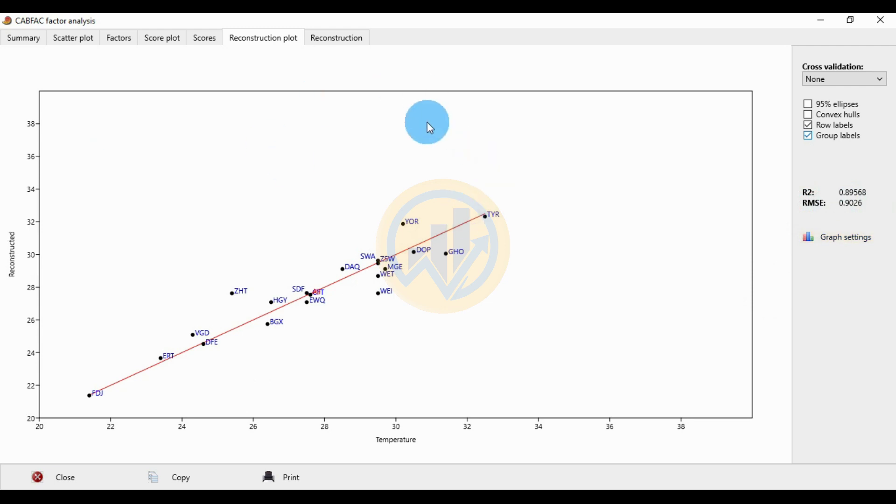
click(344, 43)
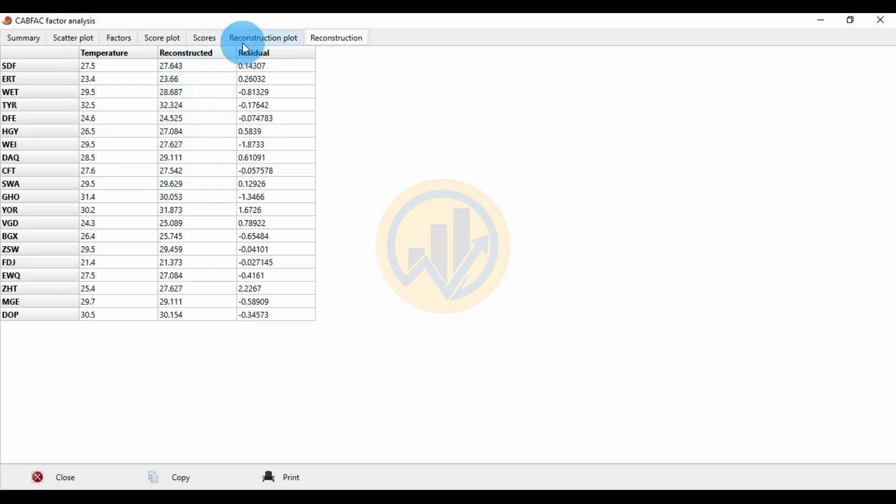
click(282, 38)
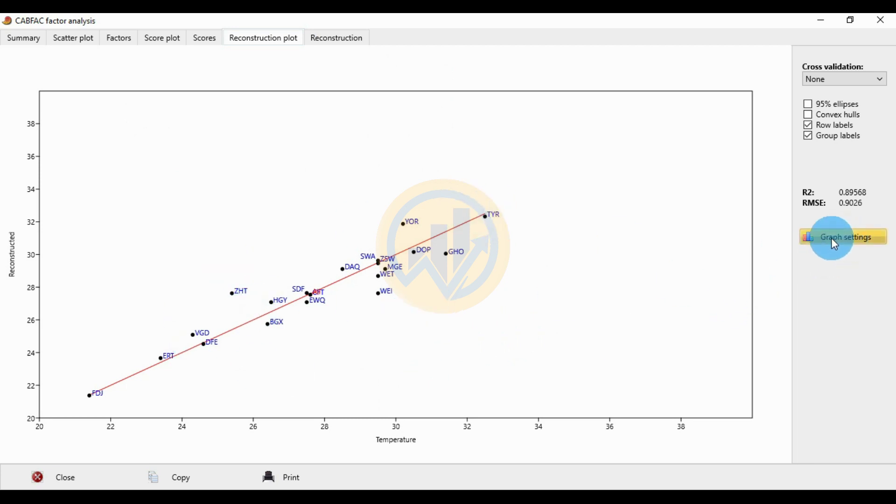
Open the reconstruction plot's graph preferences, move them clear of the plotted points, and turn off Colors.
click(844, 237)
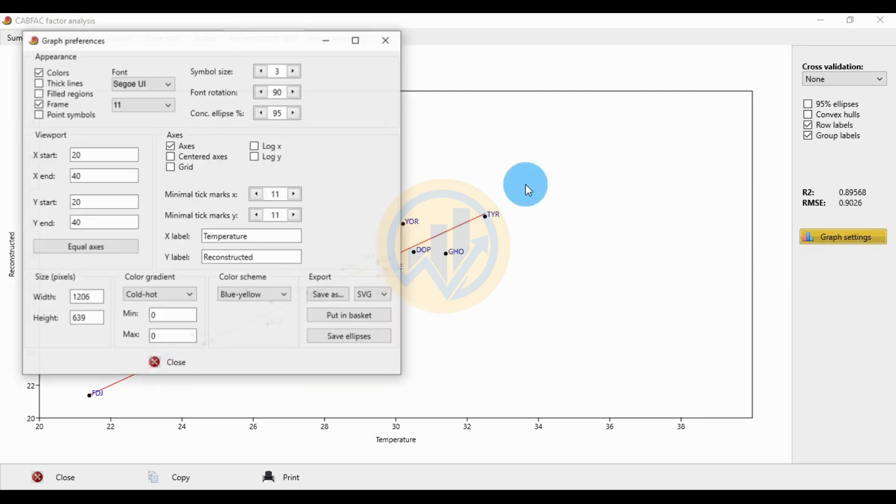
drag(223, 43, 663, 74)
drag(532, 77, 607, 80)
click(537, 114)
click(537, 113)
click(536, 112)
click(536, 112)
click(536, 112)
click(536, 112)
click(536, 112)
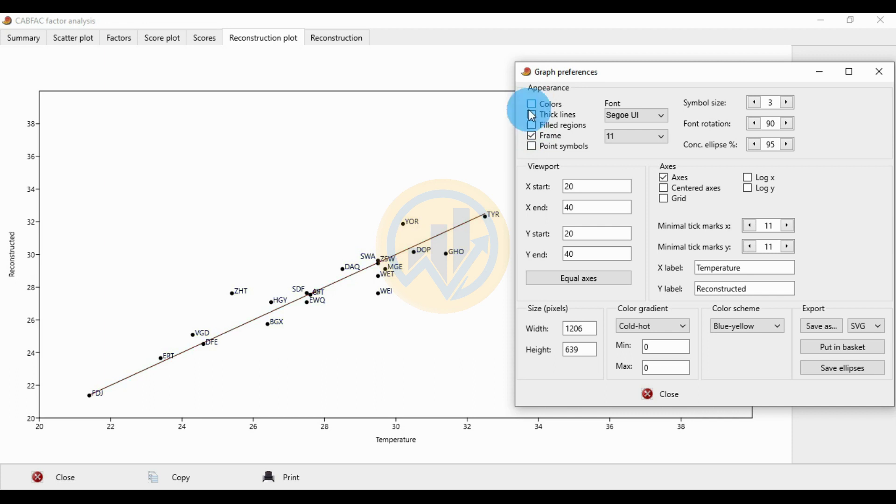
Turn Colors back on and enable Thick lines for the reconstruction plot.
click(426, 264)
click(533, 104)
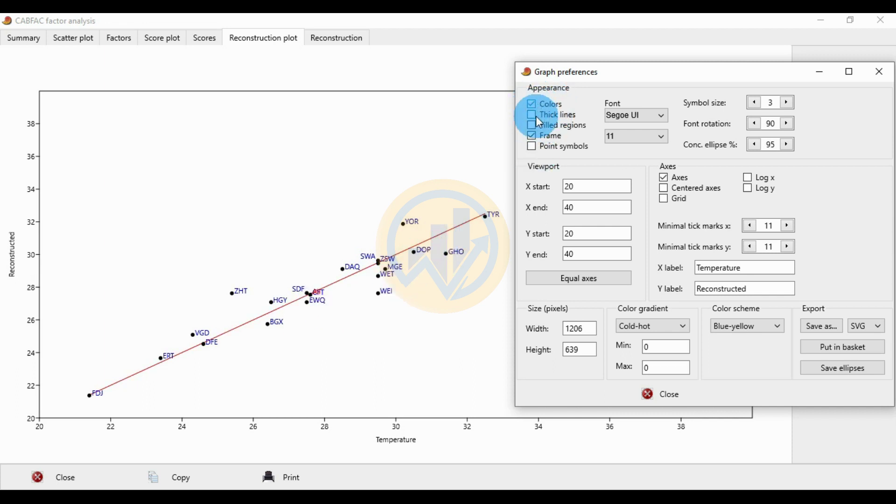
click(532, 114)
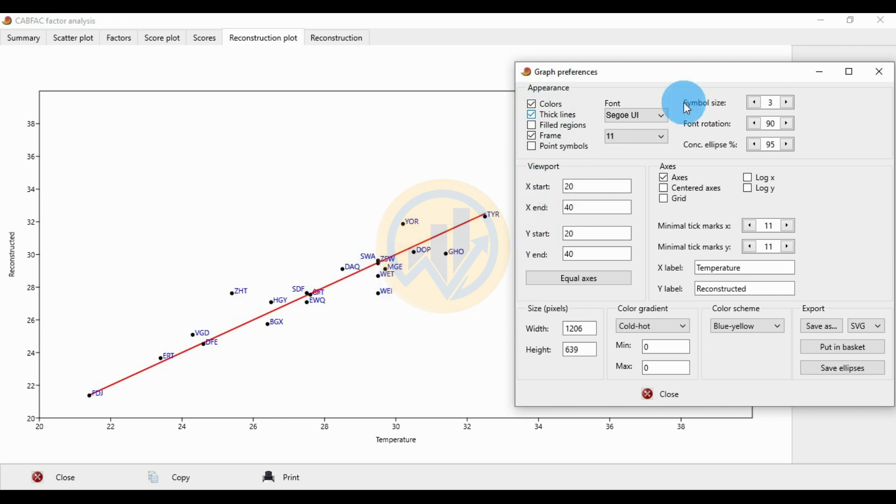
Try a symbol size of 6 for the plotted points and set it back to 3.
click(788, 104)
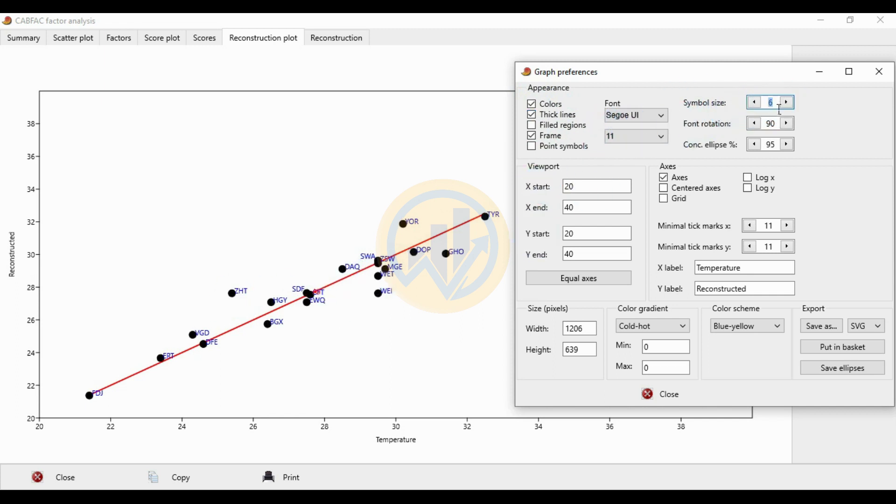
click(756, 103)
click(756, 103)
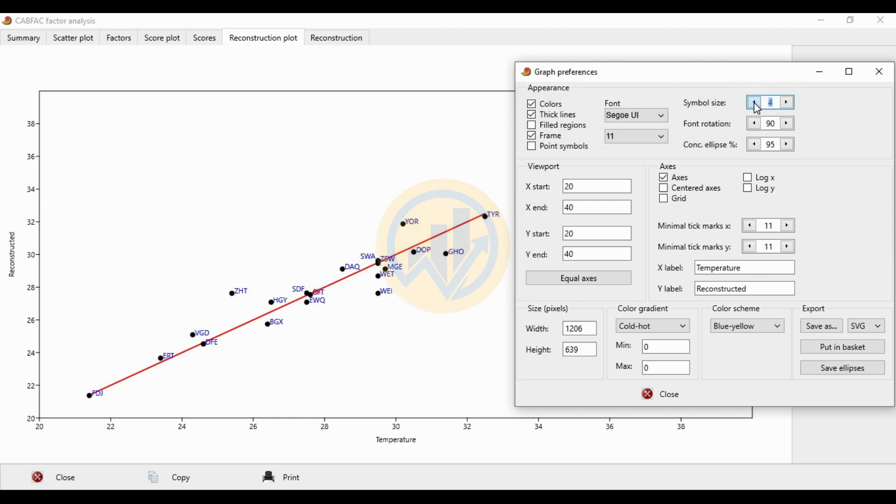
Set the reconstruction plot's font to Times New Roman at size 12.
click(668, 121)
click(668, 123)
drag(729, 140, 716, 195)
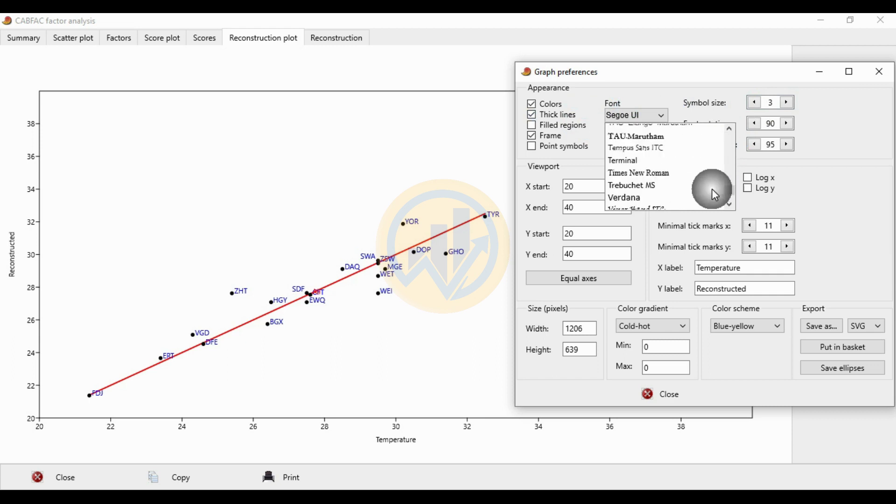
click(680, 173)
click(660, 136)
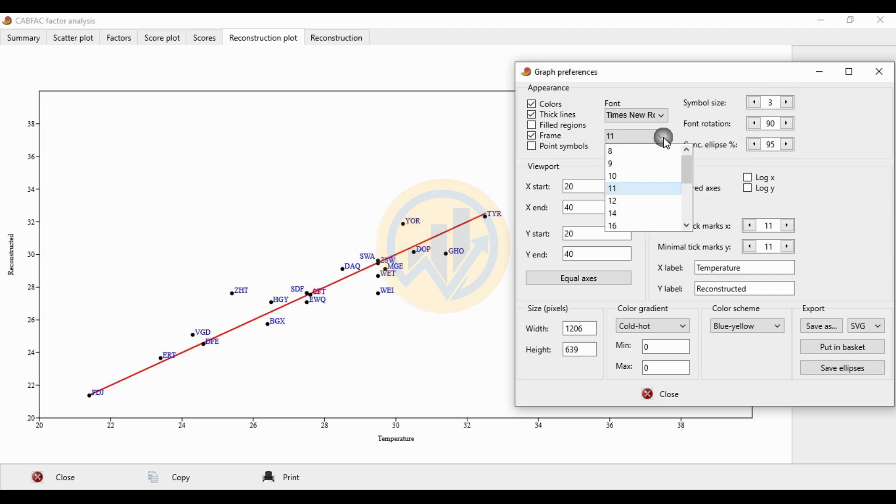
click(619, 203)
Set the export format of the reconstruction plot to JPG.
drag(697, 73, 636, 54)
click(668, 295)
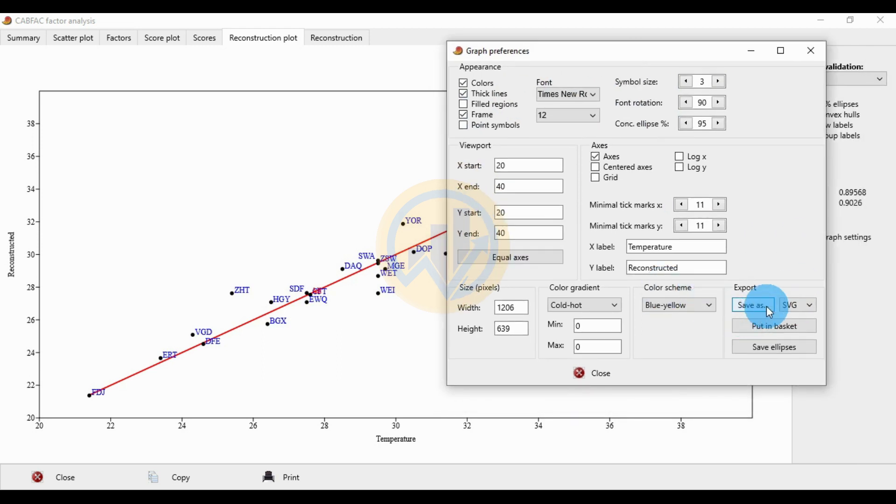
click(807, 306)
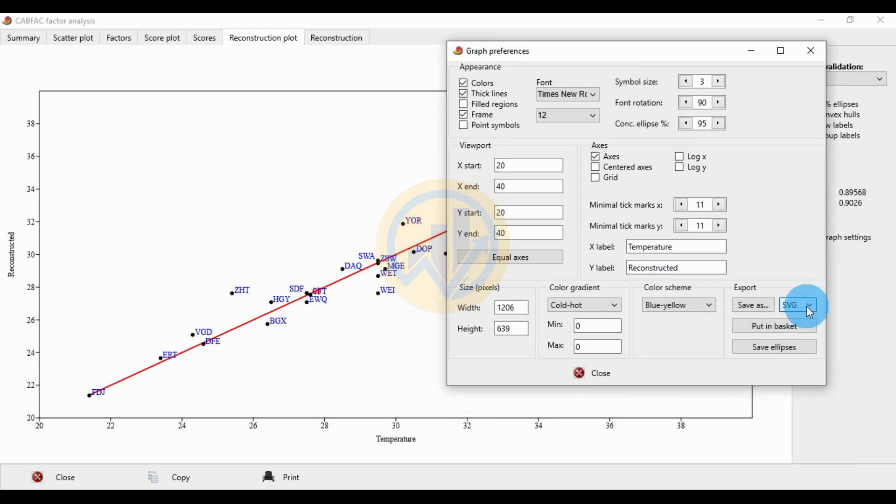
click(807, 308)
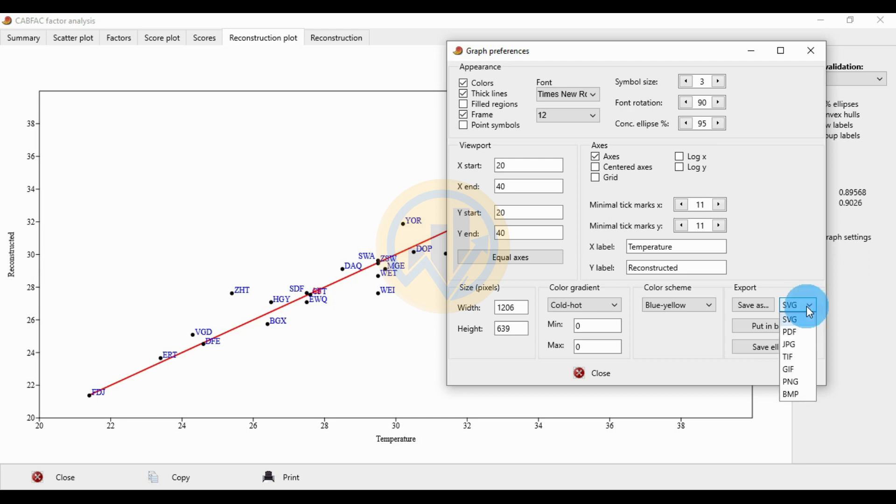
click(796, 345)
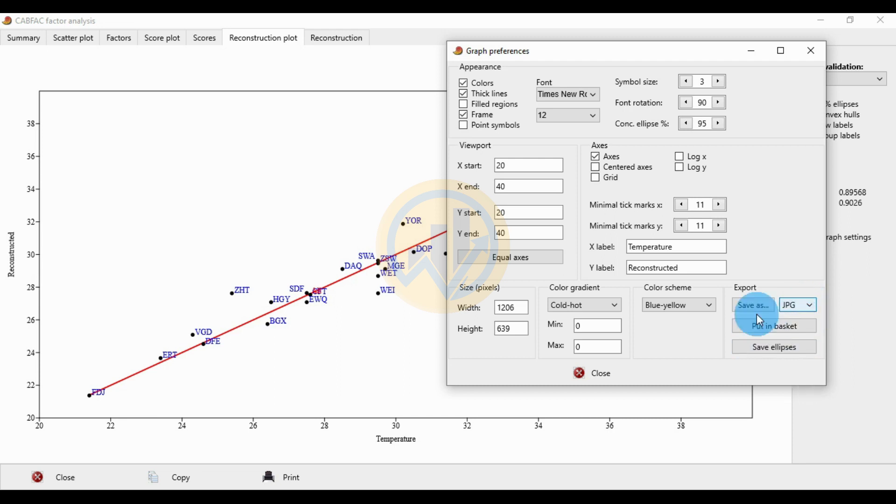
Start saving the plot image and go to the desktop folder "factor analysis with environmental variable in past statistical software".
click(767, 310)
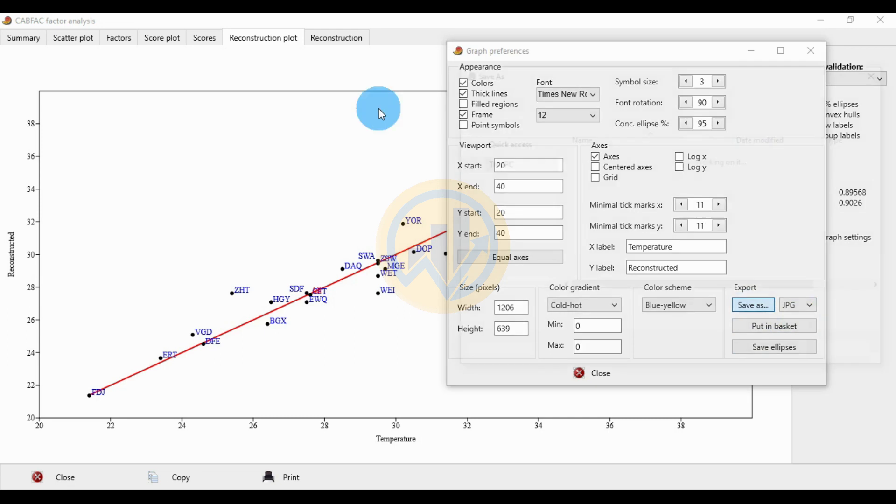
drag(587, 78, 536, 78)
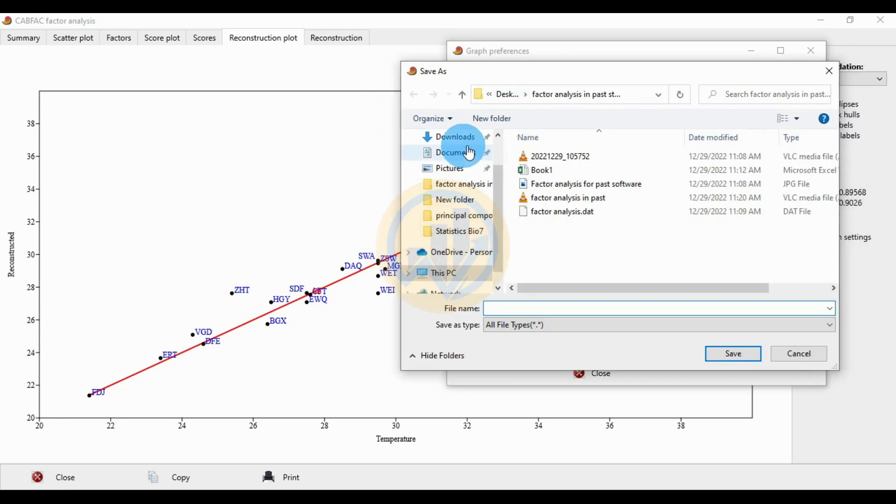
click(455, 137)
click(455, 162)
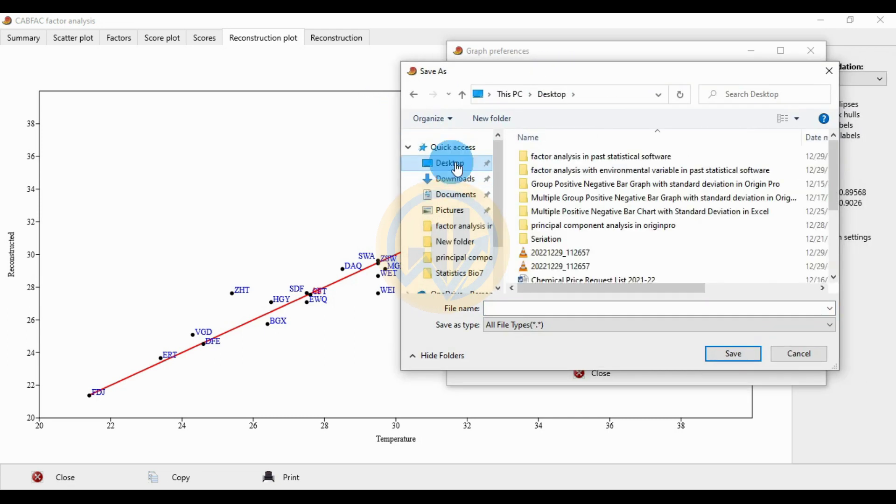
double_click(619, 171)
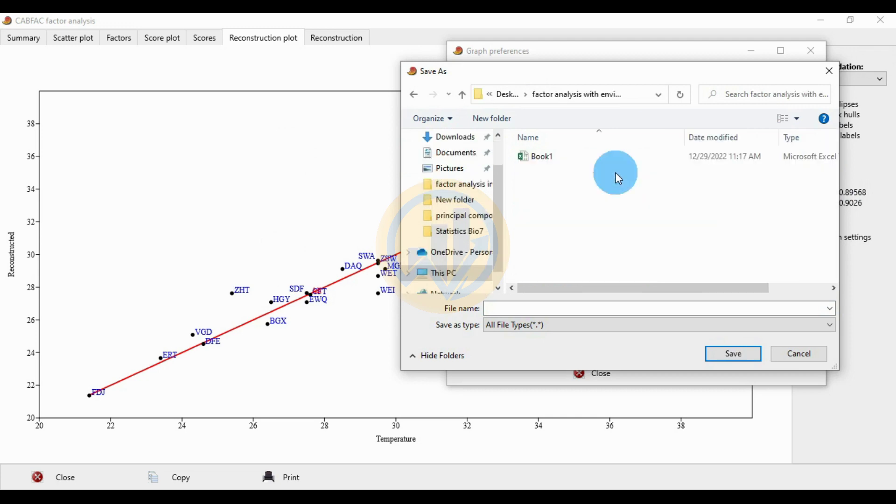
click(556, 311)
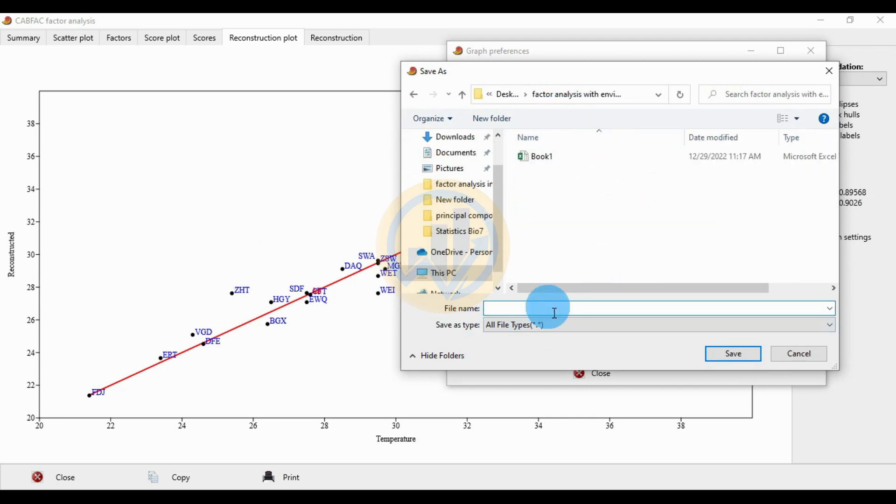
text(rE)
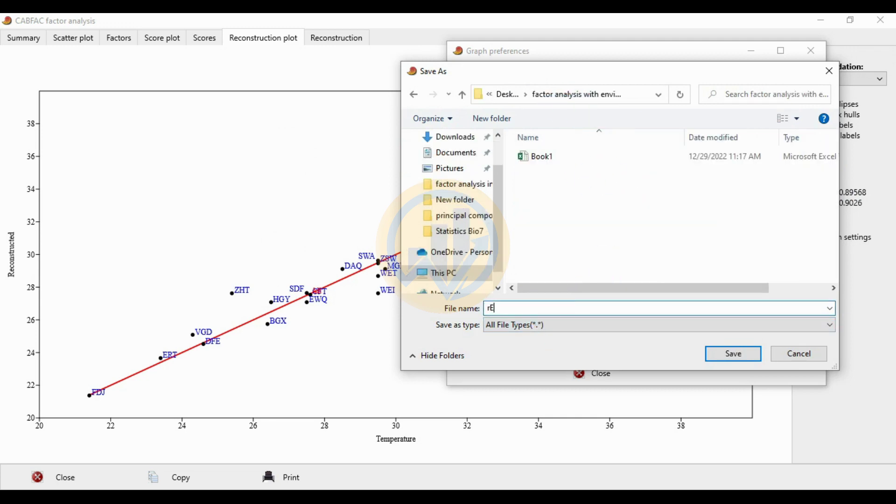
text(CONSTRUCTION PL)
key(BackSpace)
key(BackSpace)
key(BackSpace)
key(BackSpace)
key(BackSpace)
key(BackSpace)
key(BackSpace)
key(BackSpace)
key(BackSpace)
key(BackSpace)
key(BackSpace)
key(BackSpace)
key(BackSpace)
key(BackSpace)
key(BackSpace)
key(BackSpace)
key(BackSpace)
Save the plot image as "Rrconstruction plot for factor analysis" and close the graph preferences.
text(Rc)
key(BackSpace)
text(rconstruction plot for f)
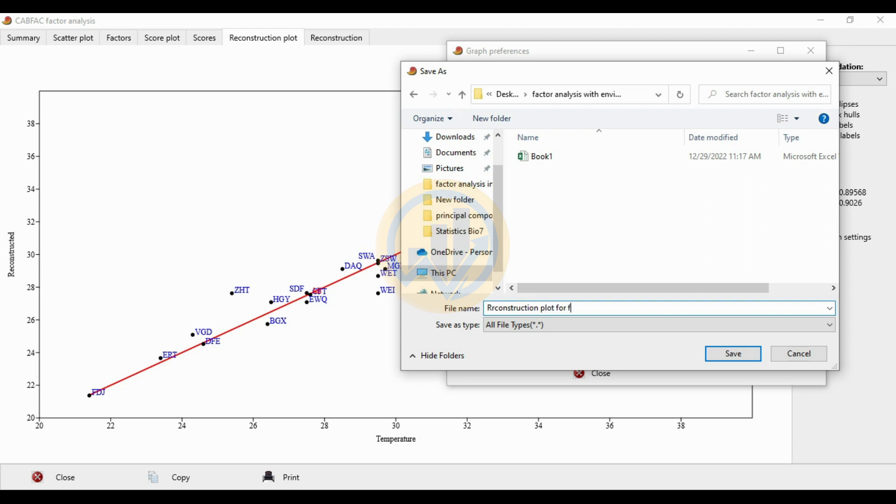
text(actor analysis)
click(543, 308)
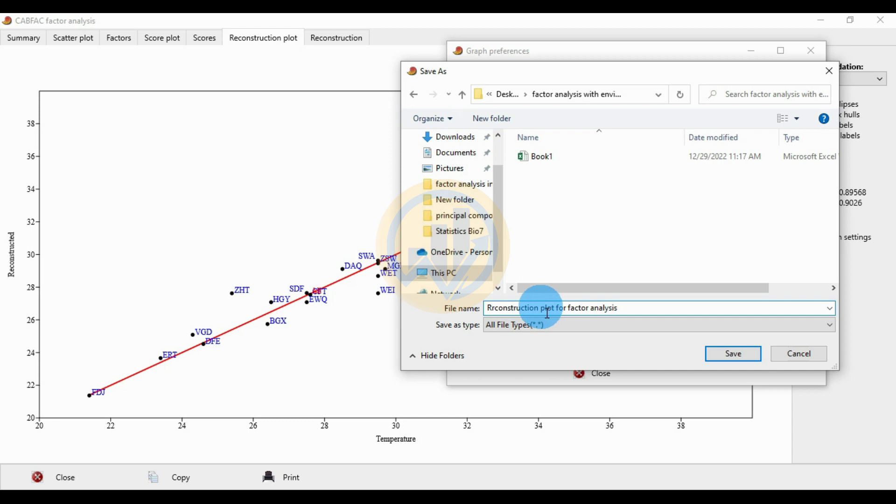
key(Tab)
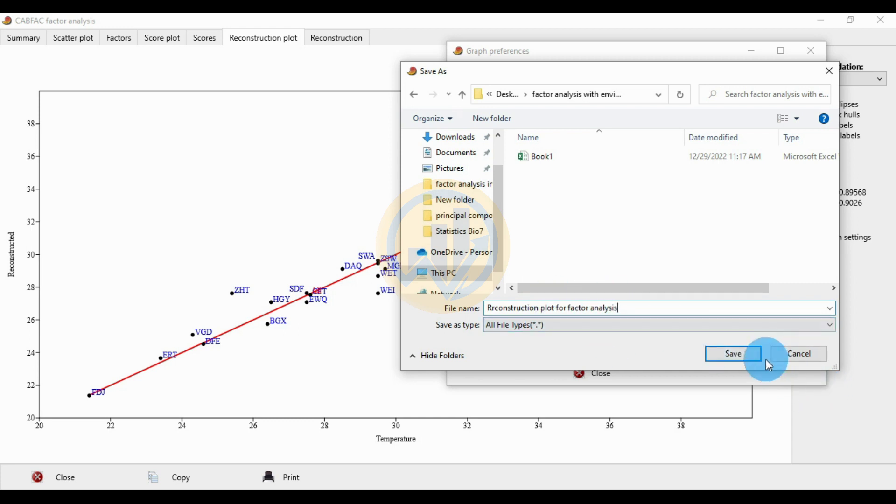
click(752, 355)
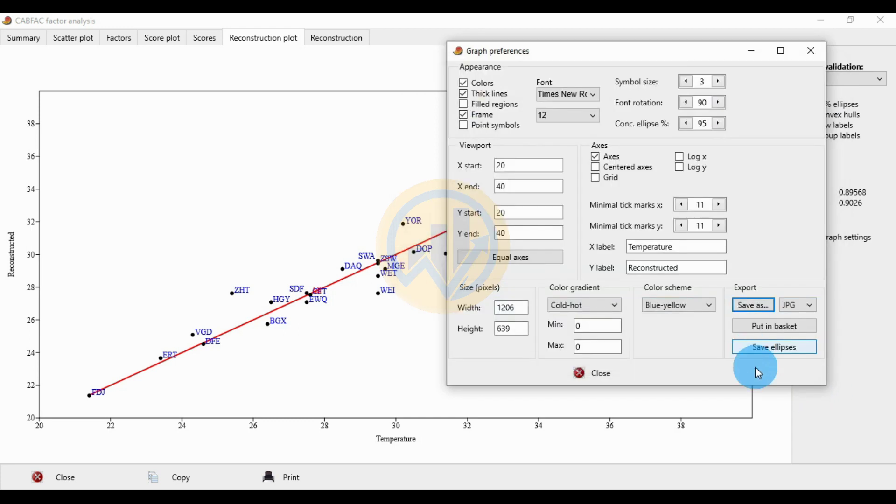
click(585, 373)
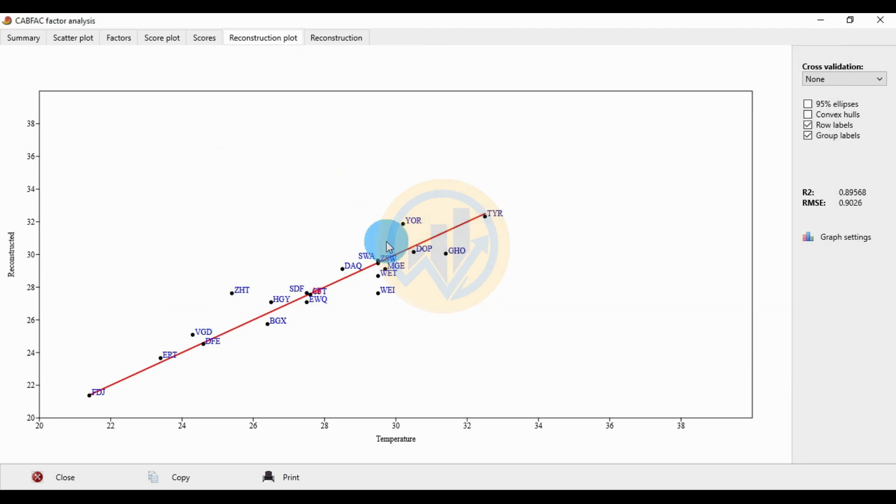
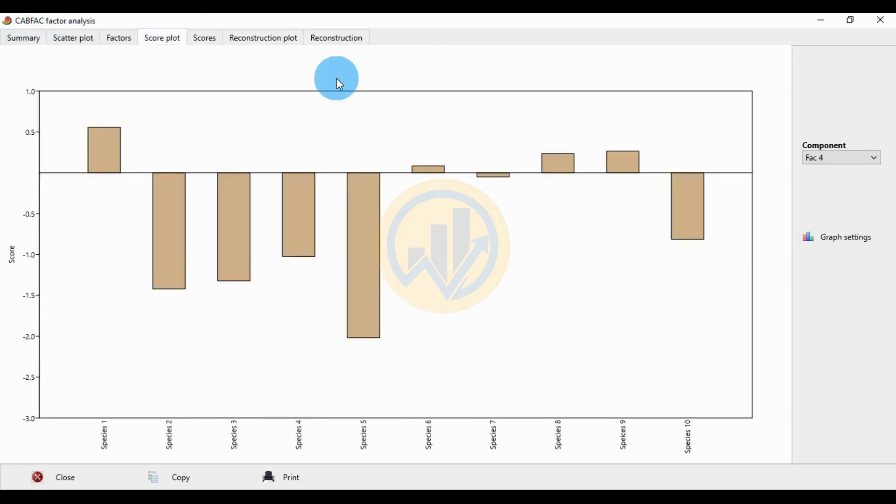
Show the scores of component Fac 1 on the score plot.
click(851, 163)
click(831, 173)
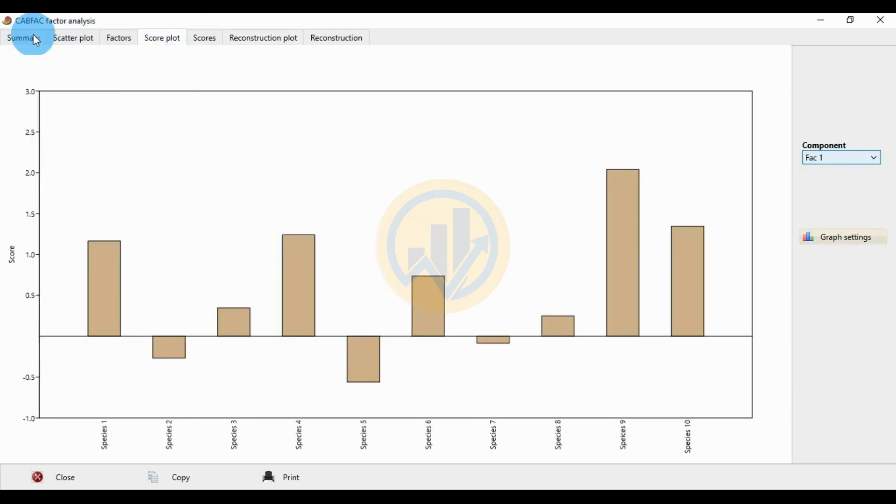
Open the scatter plot's graph preferences, move them clear of the plotted points, and turn on Thick lines.
click(80, 40)
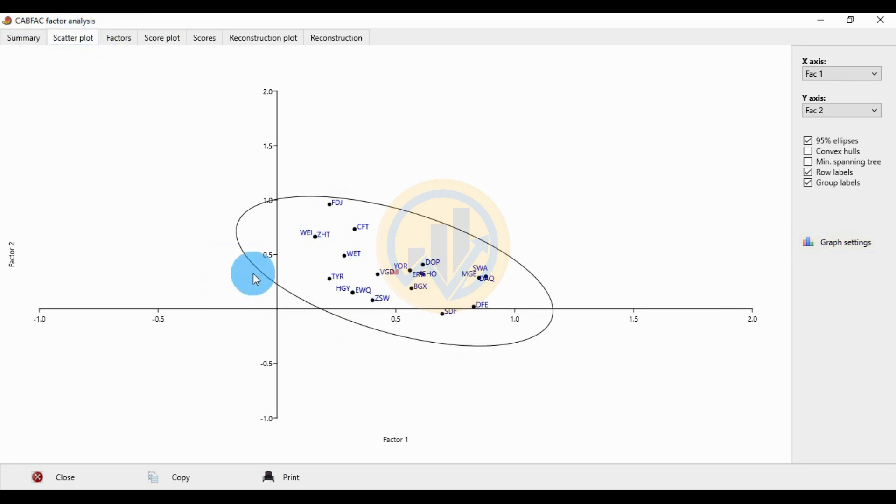
click(837, 248)
drag(269, 127, 590, 96)
click(450, 139)
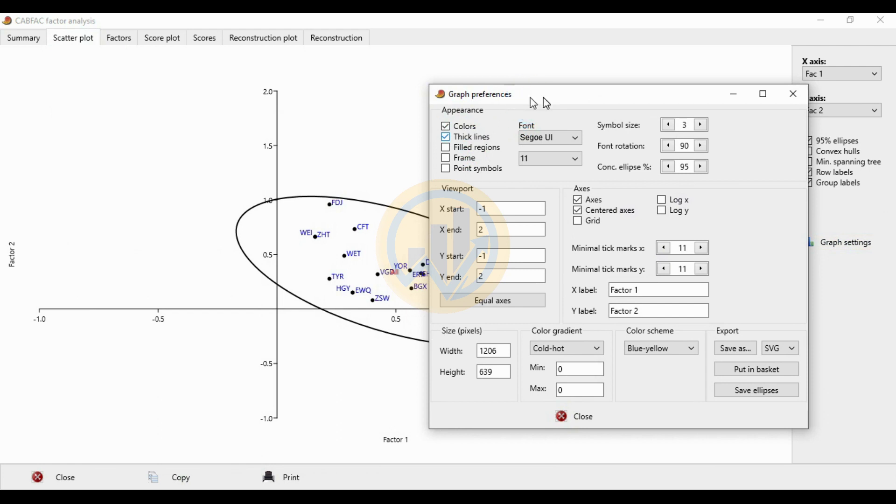
drag(533, 100, 587, 99)
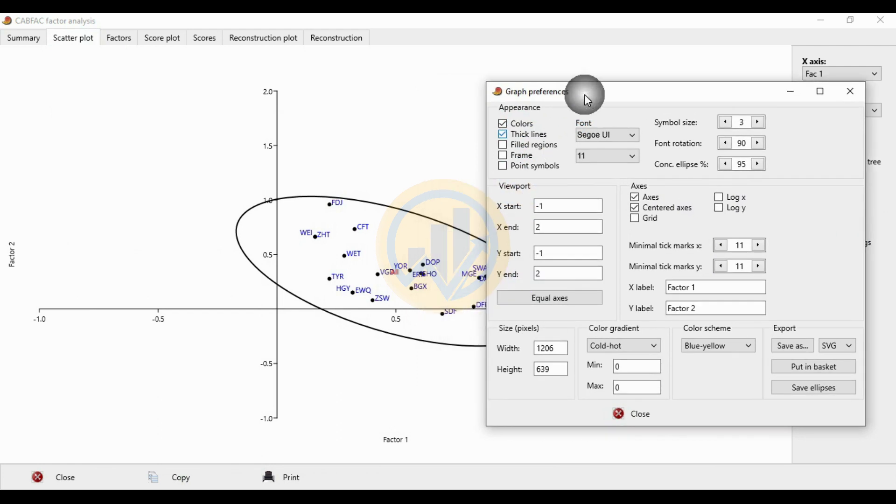
Set the scatter plot's font to Times New Roman at size 12.
click(628, 130)
scroll(656, 188, down, 3)
drag(704, 172, 626, 193)
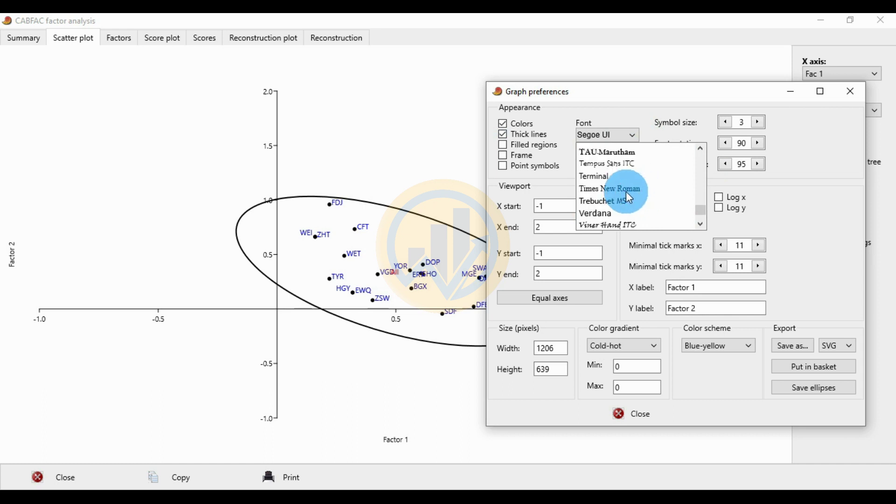
click(627, 191)
click(632, 159)
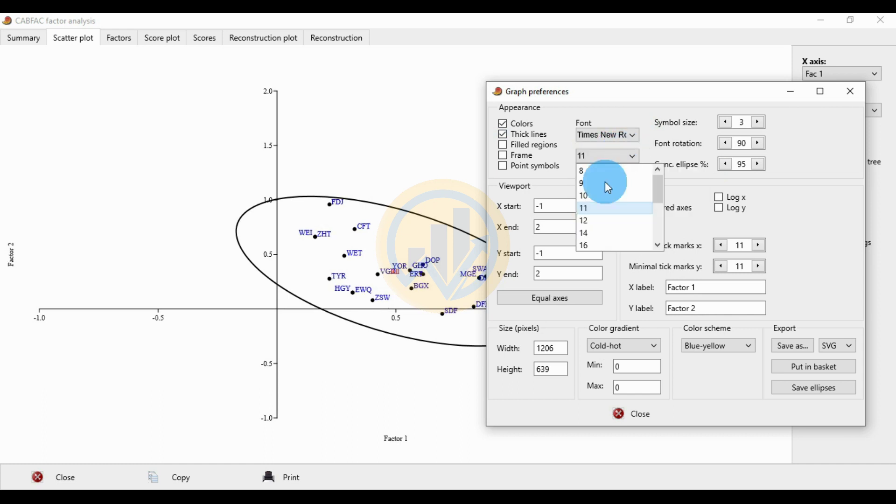
click(590, 221)
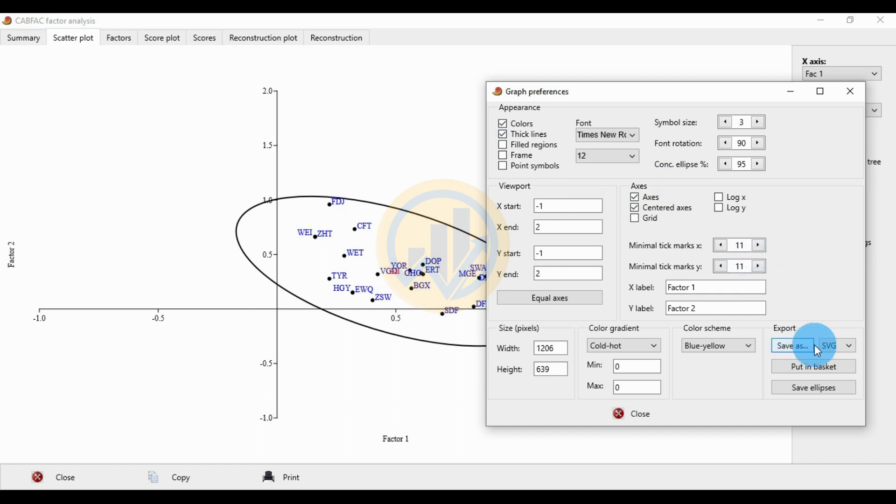
Export the scatter plot as a JPG named "scatter plot for factor analysis" and return to the reconstruction plot.
click(839, 346)
click(830, 386)
click(804, 352)
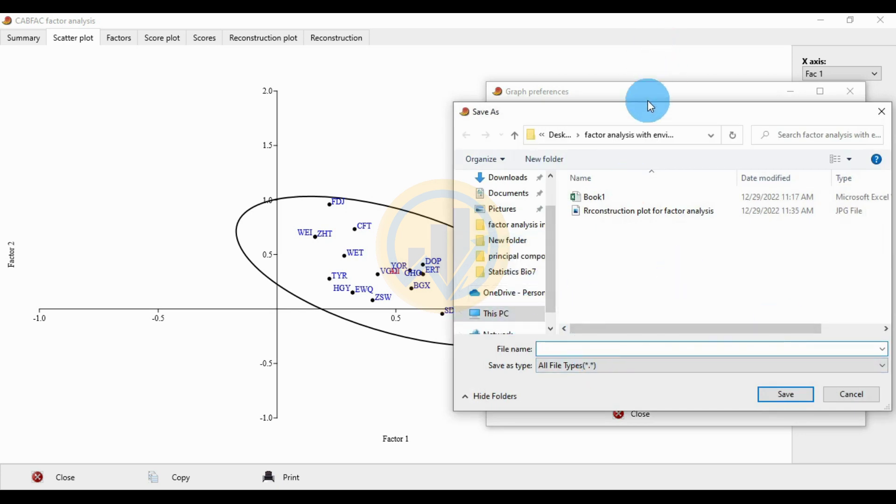
drag(652, 115, 590, 142)
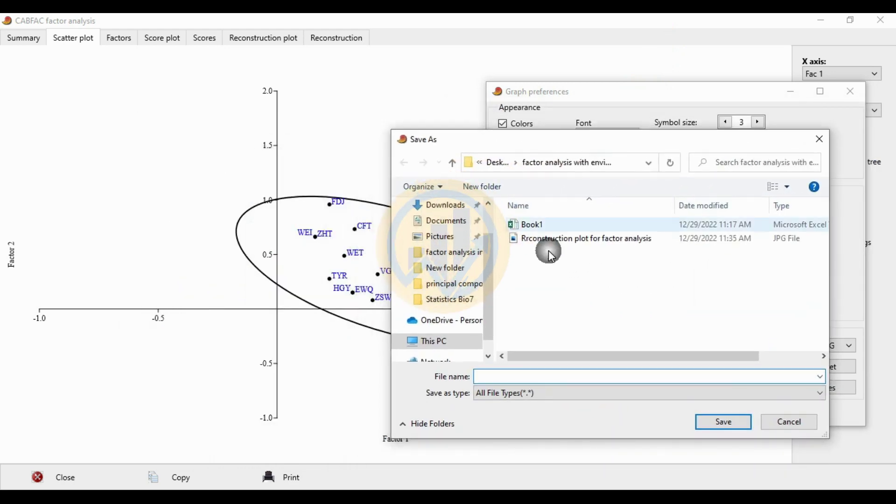
click(514, 378)
text(s)
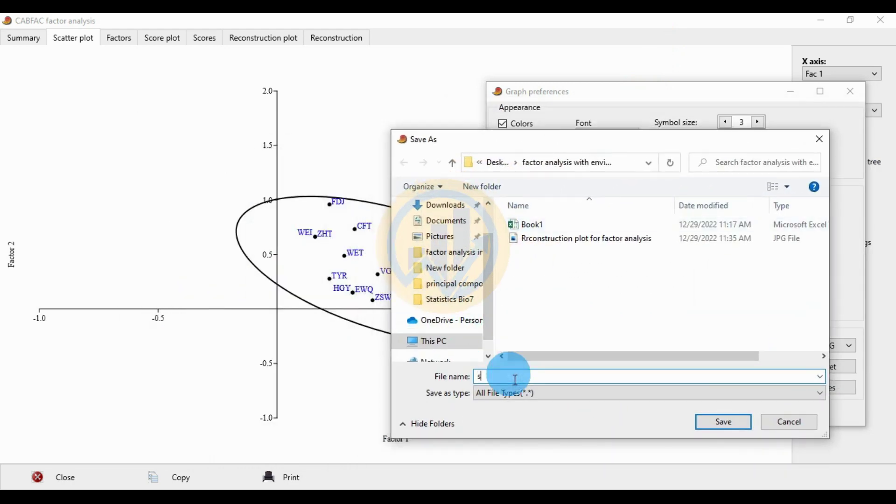
text(catter)
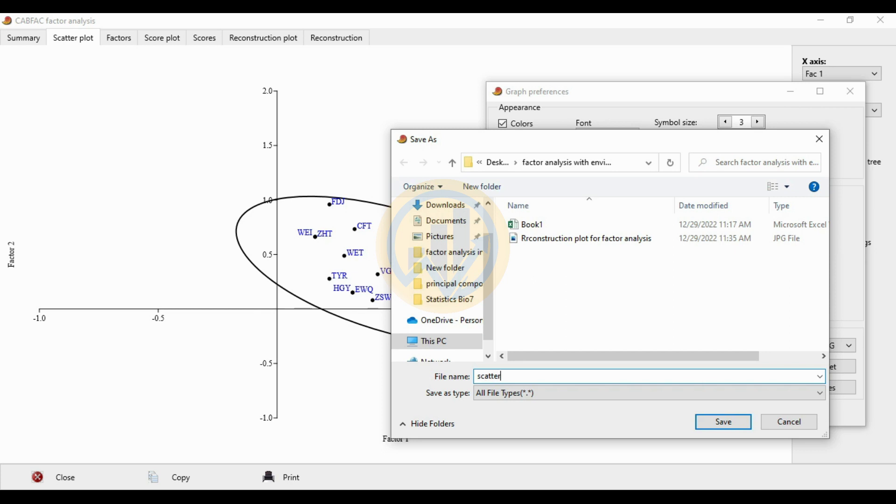
text( plot for factor analysis)
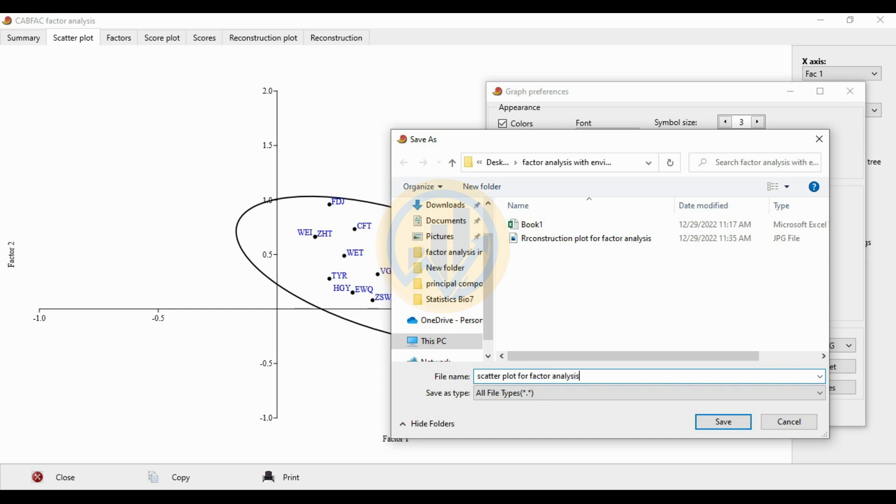
click(722, 423)
click(651, 416)
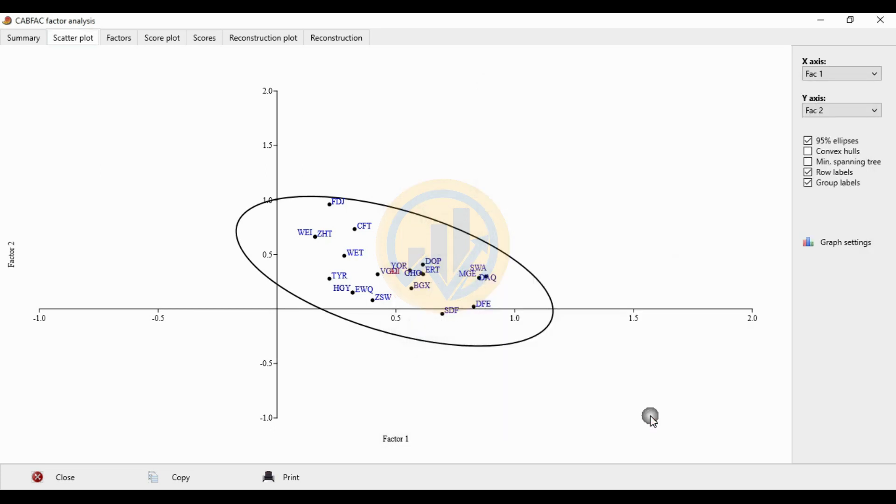
click(262, 36)
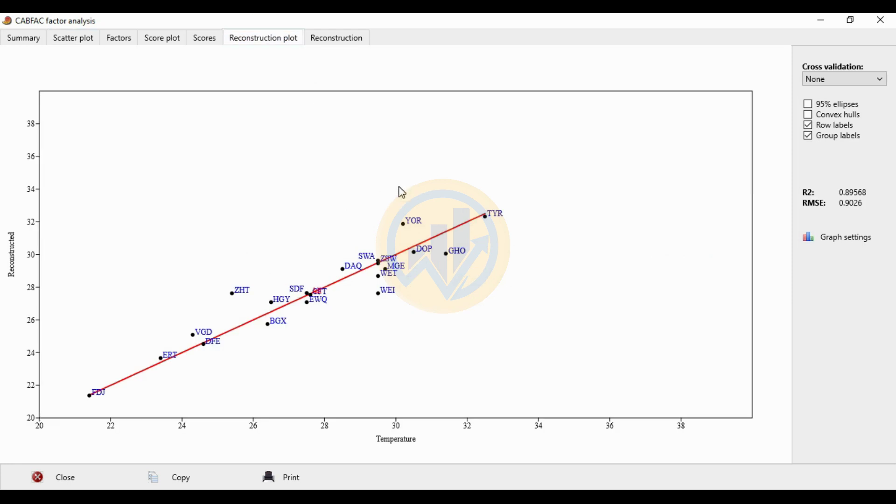